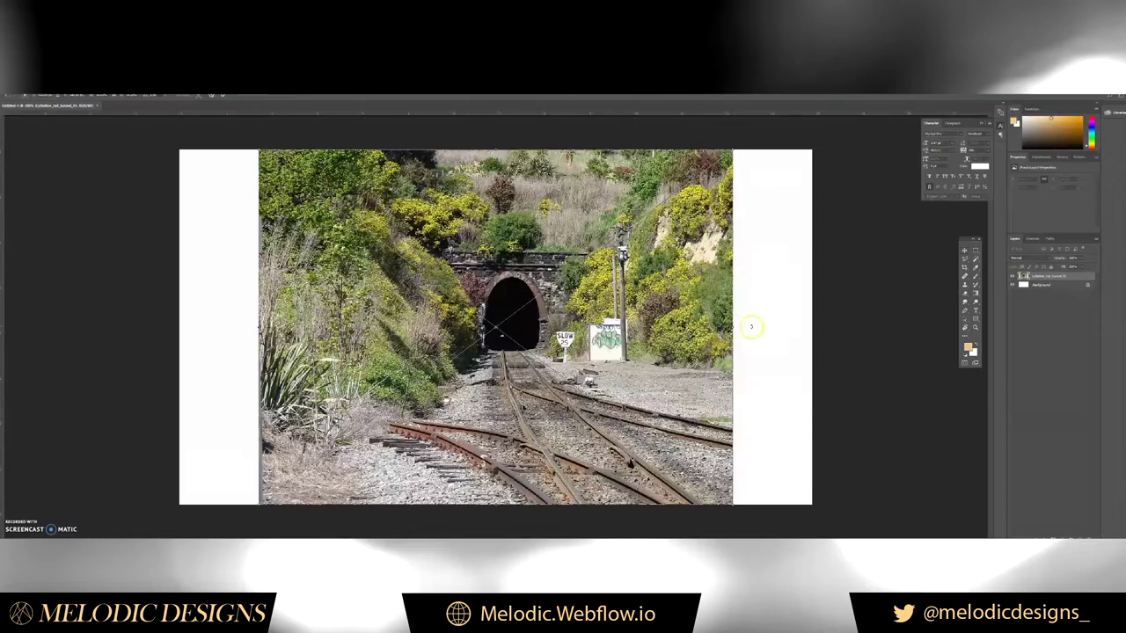
- Rasterize the placed tunnel photo and resize it to fit the canvas
right_click(1047, 276)
click(992, 350)
key(ctrl+t)
- Apply a Camera Raw Filter that raises Clarity, shifts Tint and lowers Vibrance and Saturation
click(101, 94)
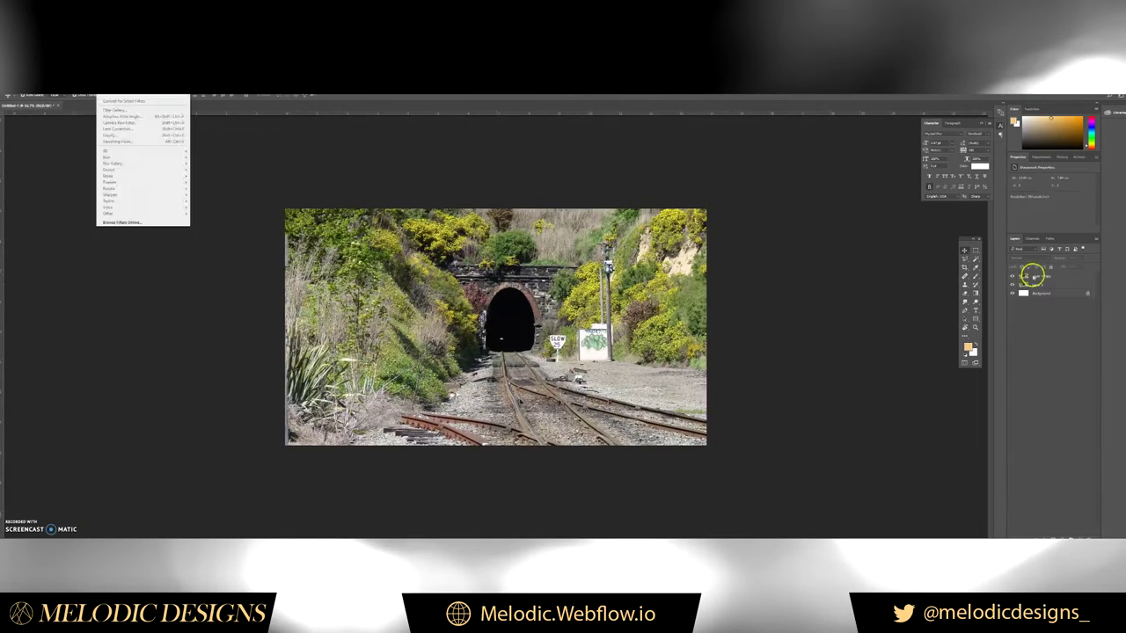
click(123, 123)
drag(749, 342, 734, 352)
drag(745, 255, 736, 255)
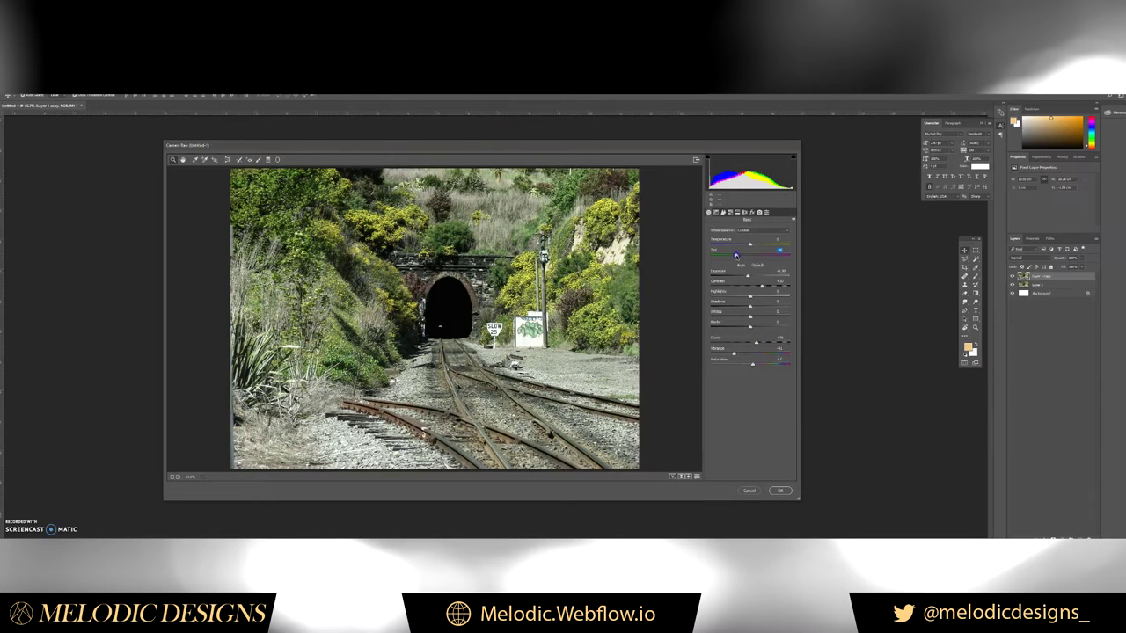
drag(752, 364, 747, 365)
click(780, 490)
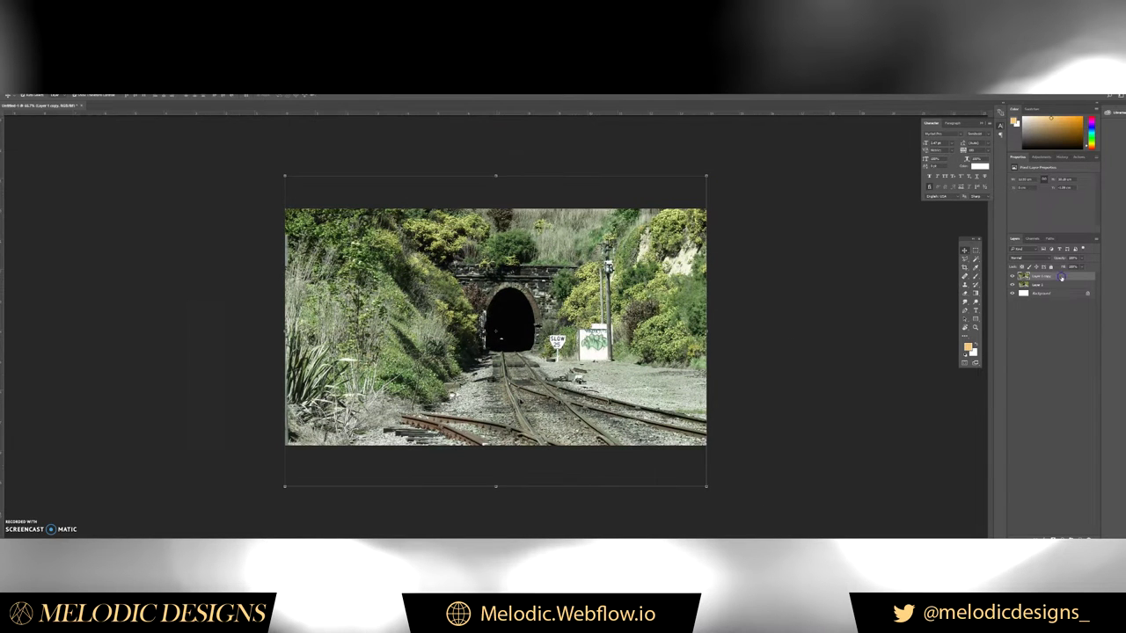
- Reapply the Camera Raw Filter with stronger clarity for a grittier look
key(ctrl+shift+a)
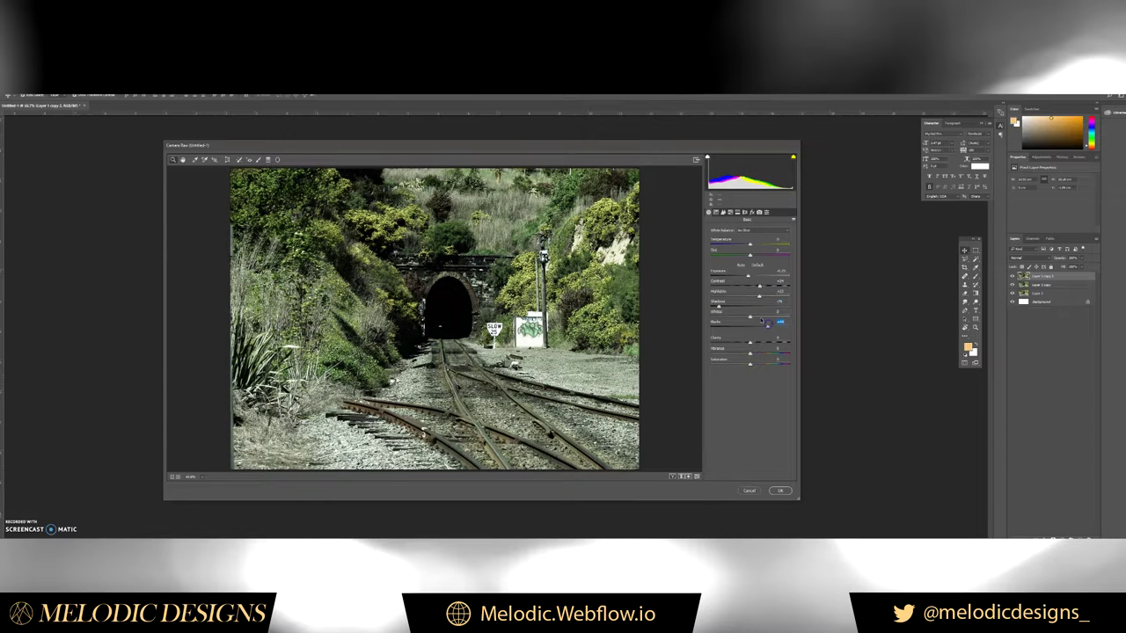
drag(750, 353, 764, 353)
click(780, 492)
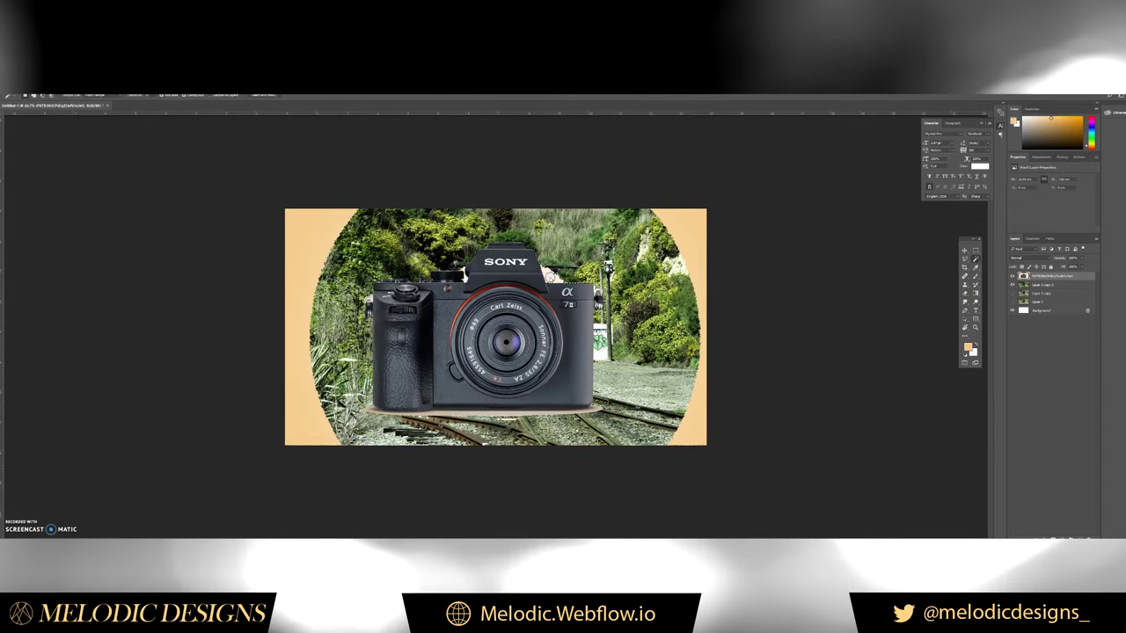
- Duplicate the camera layer, then scale and position the copy over the tunnel
scroll(454, 405, up, 3)
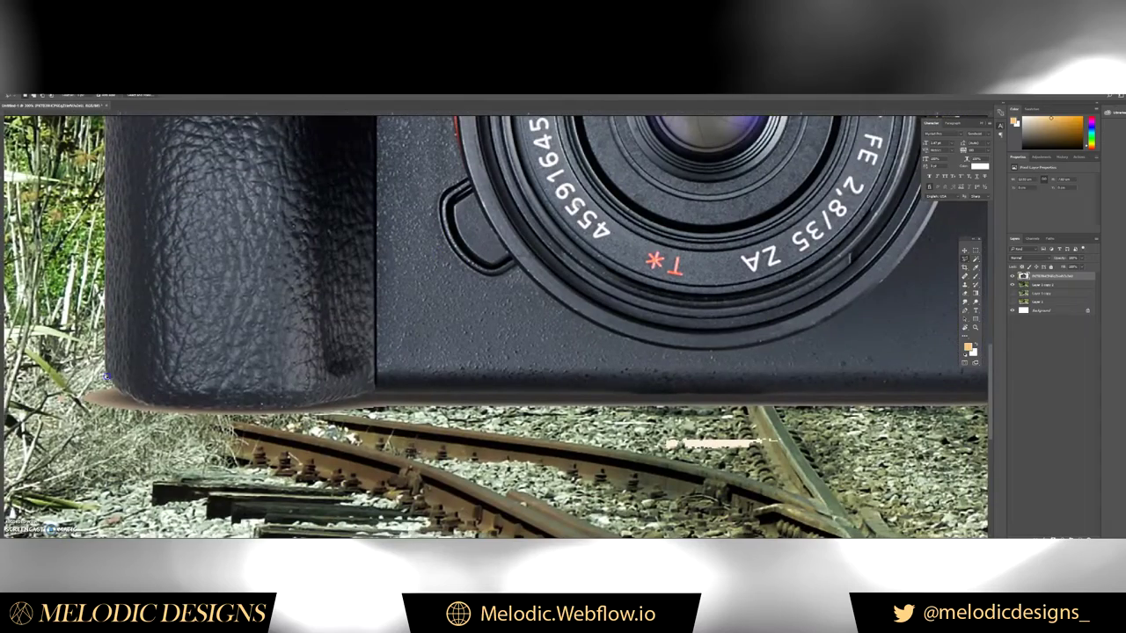
scroll(615, 385, right, 5)
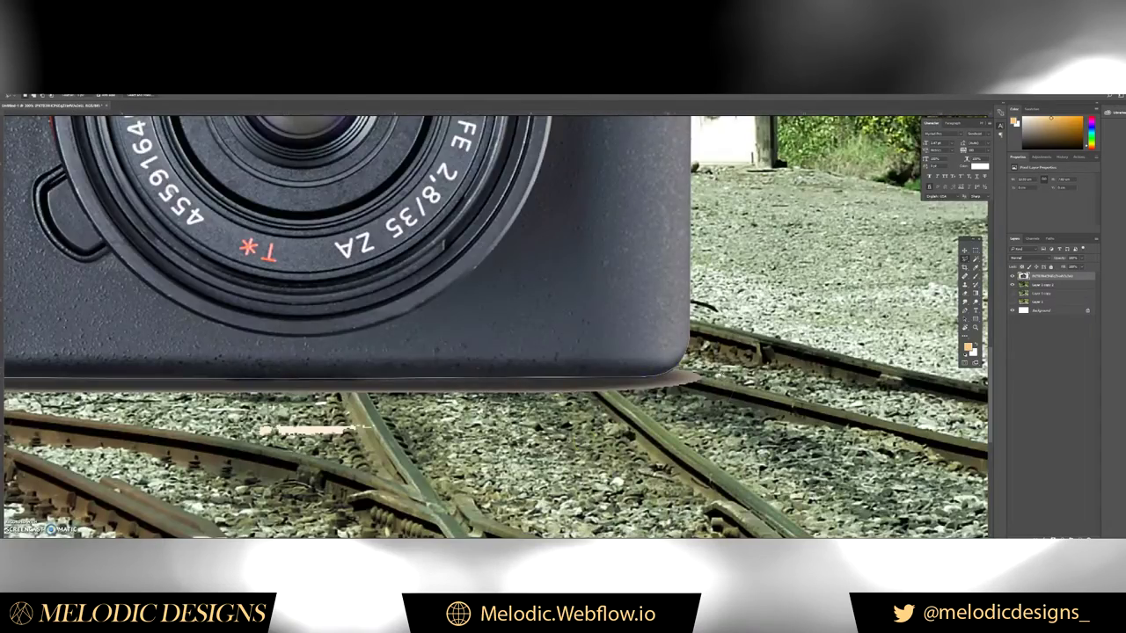
scroll(645, 372, left, 8)
key(ctrl+0)
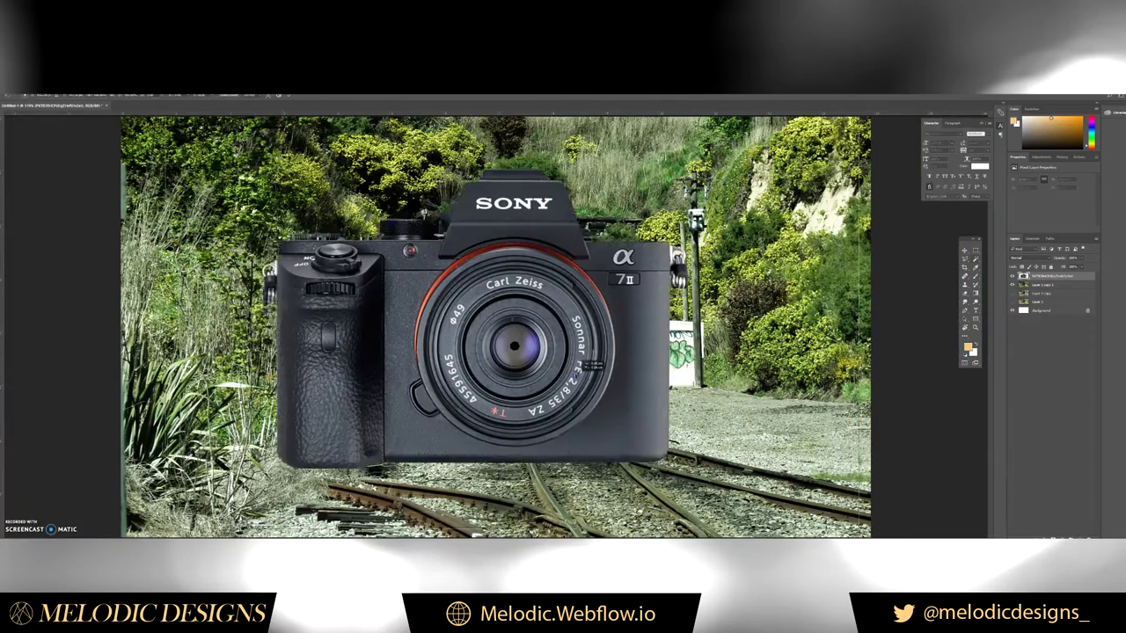
drag(545, 472, 762, 197)
drag(1055, 258, 1061, 266)
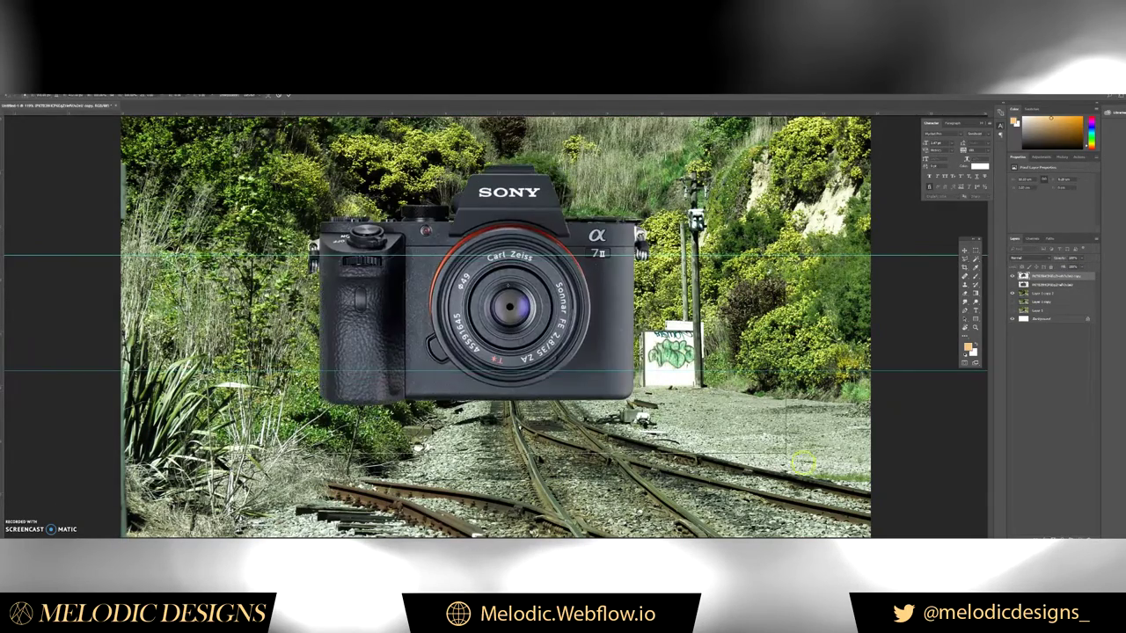
drag(802, 464, 767, 424)
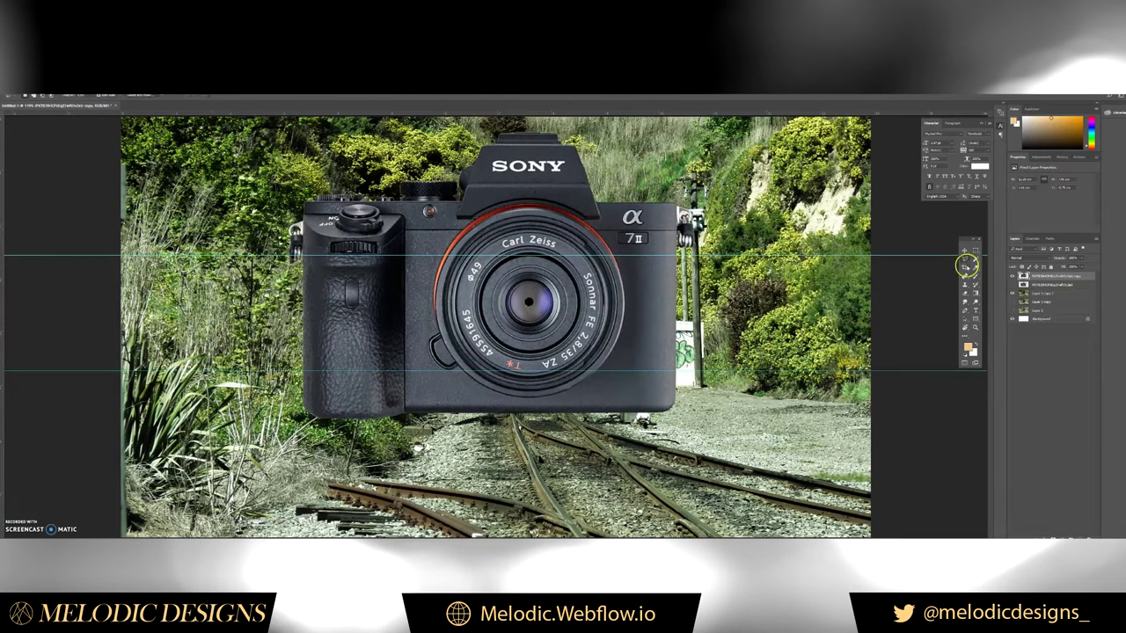
drag(558, 331, 566, 336)
drag(774, 431, 811, 473)
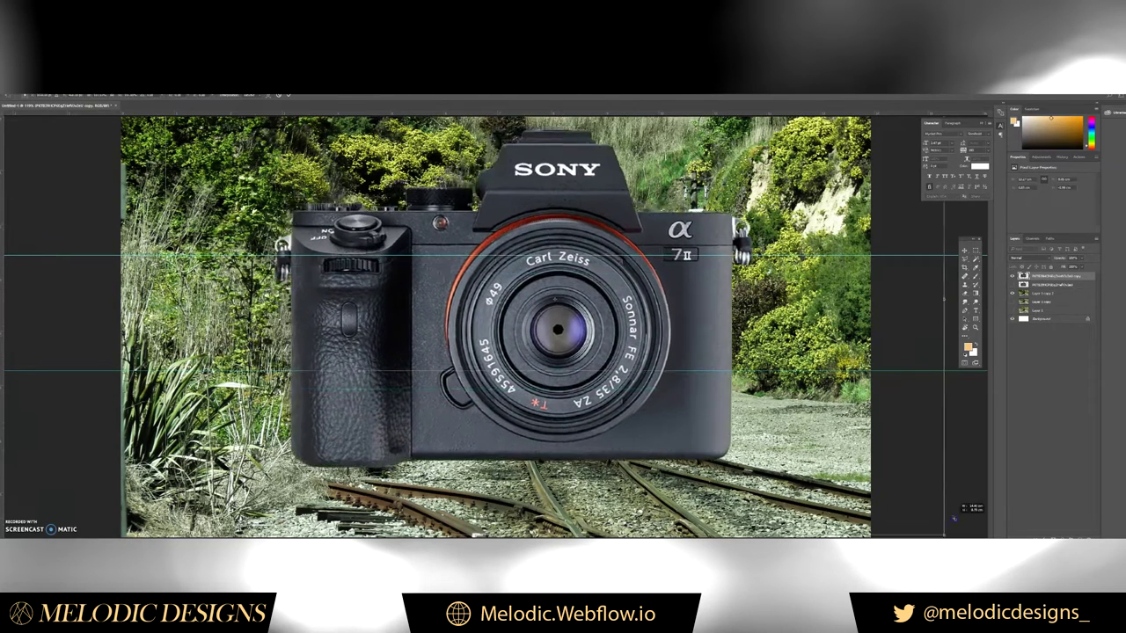
key(Return)
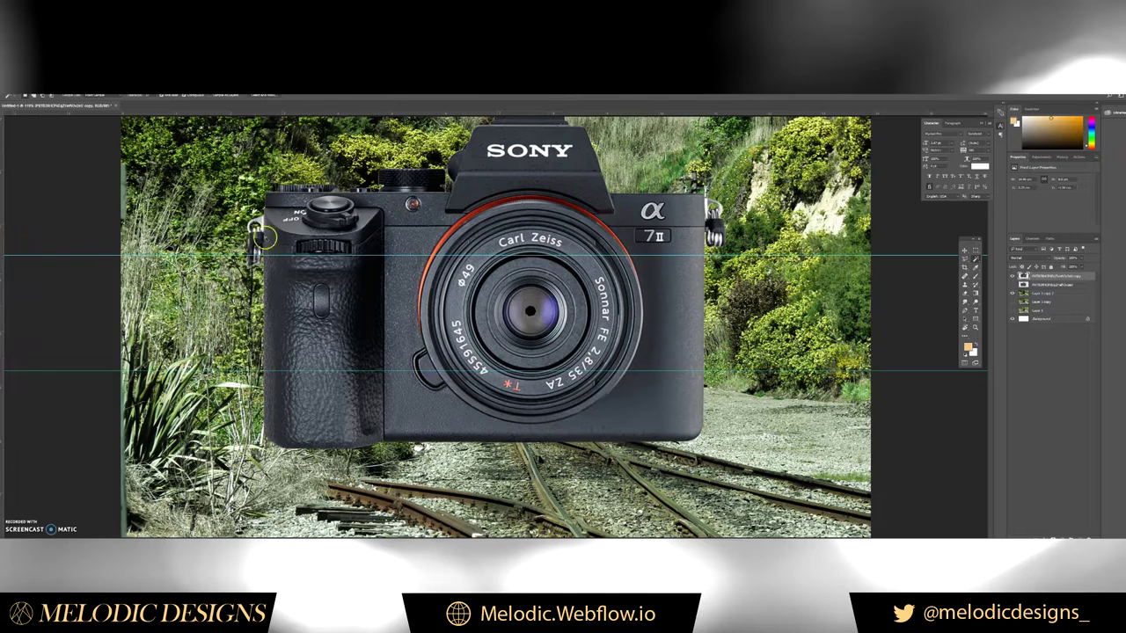
- Erase the inner lens centre and drop the camera layer opacity to 50%
drag(502, 267, 516, 262)
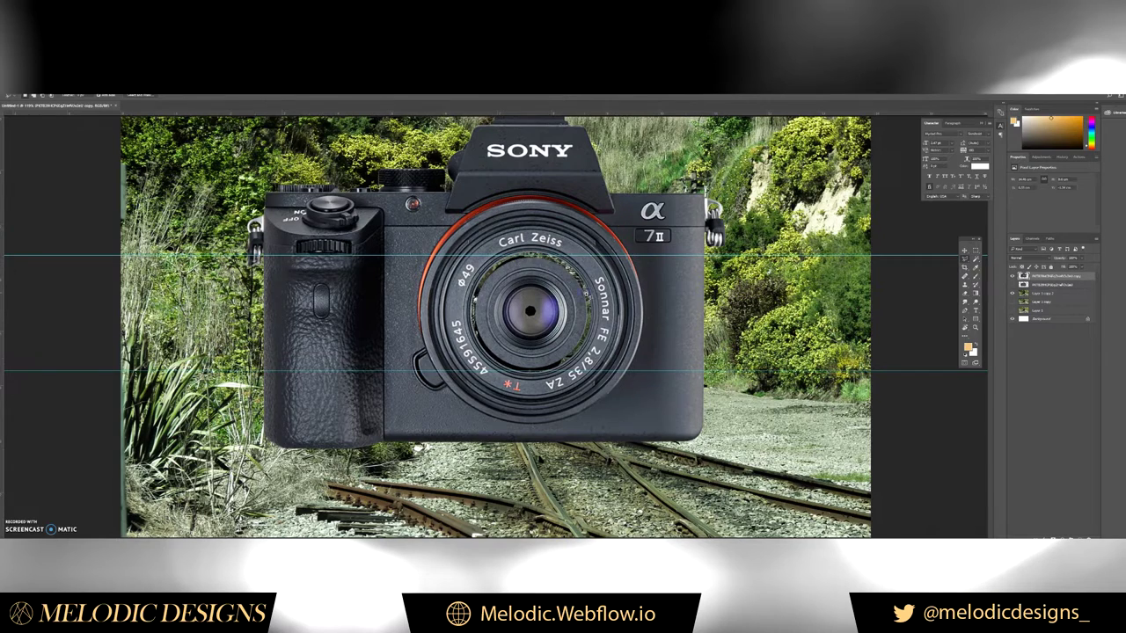
scroll(586, 295, up, 3)
drag(507, 480, 332, 429)
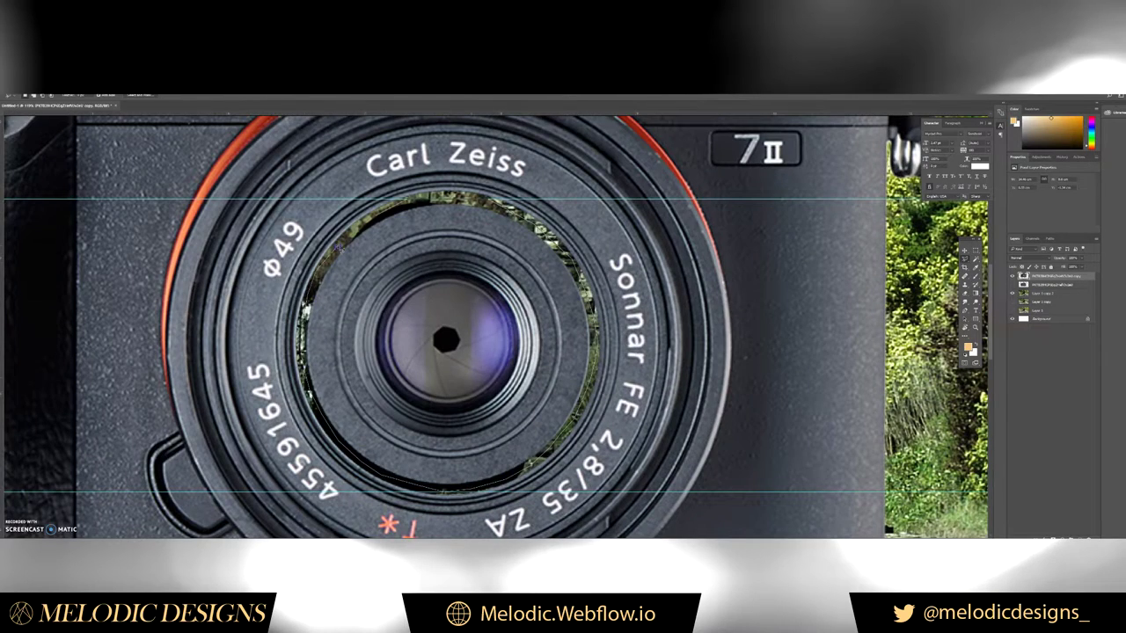
key(Delete)
drag(658, 336, 624, 342)
key(ctrl+0)
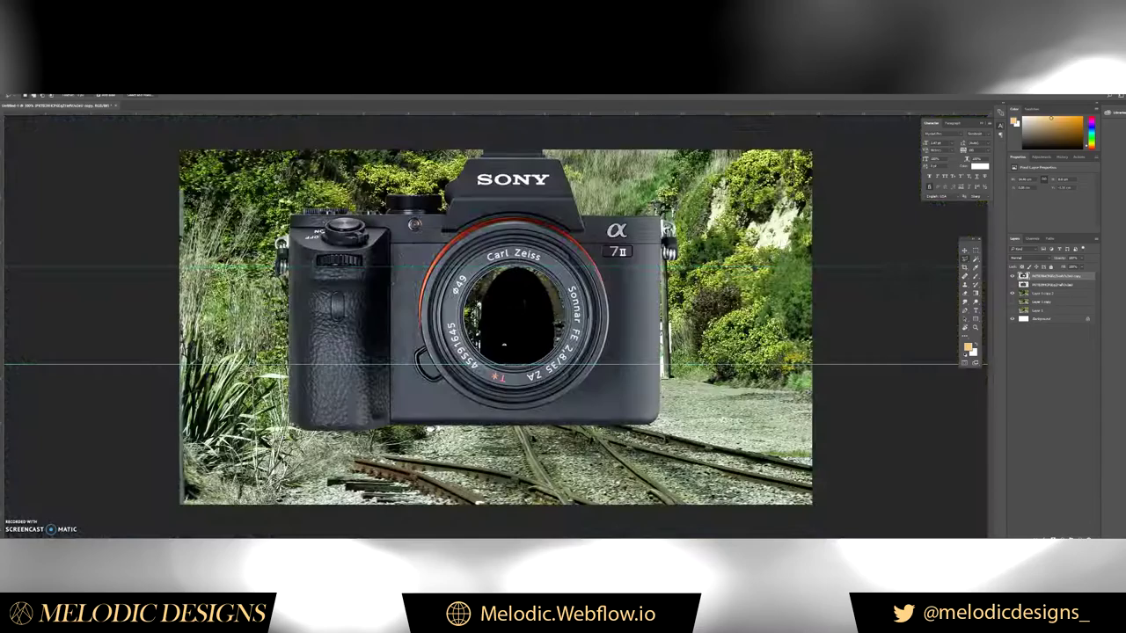
key(5)
key(2)
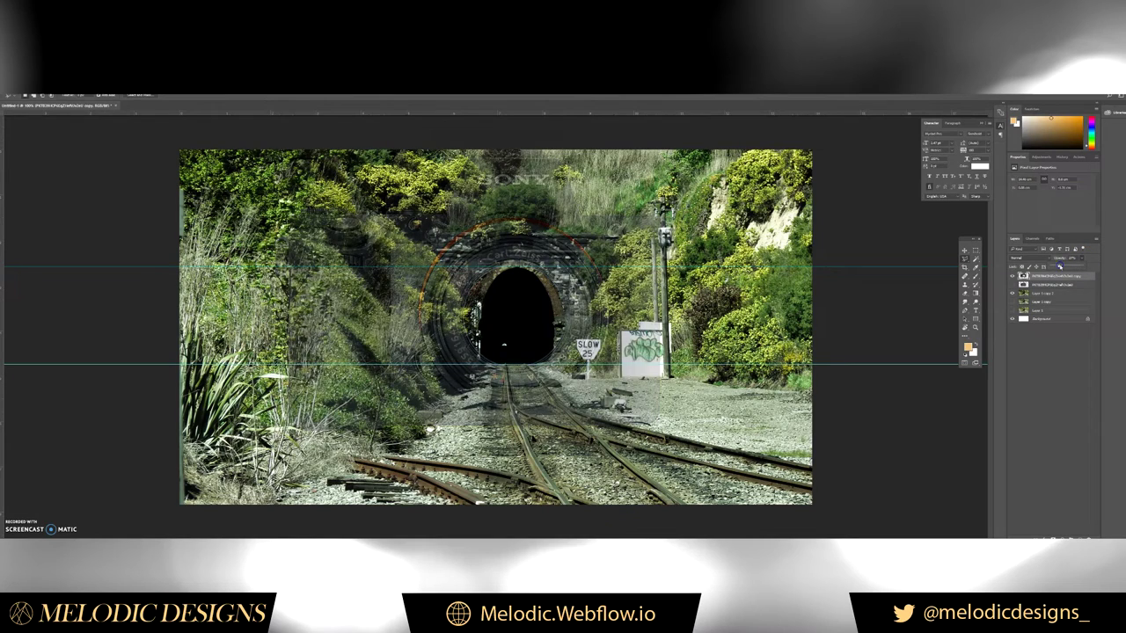
scroll(304, 209, up, 3)
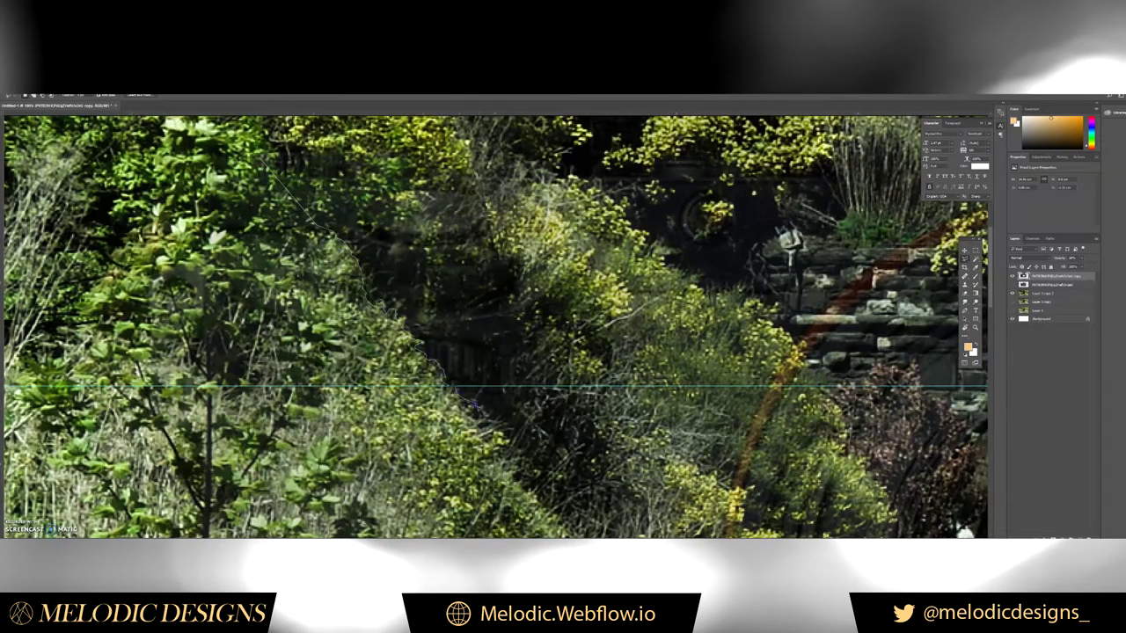
scroll(850, 387, down, 2)
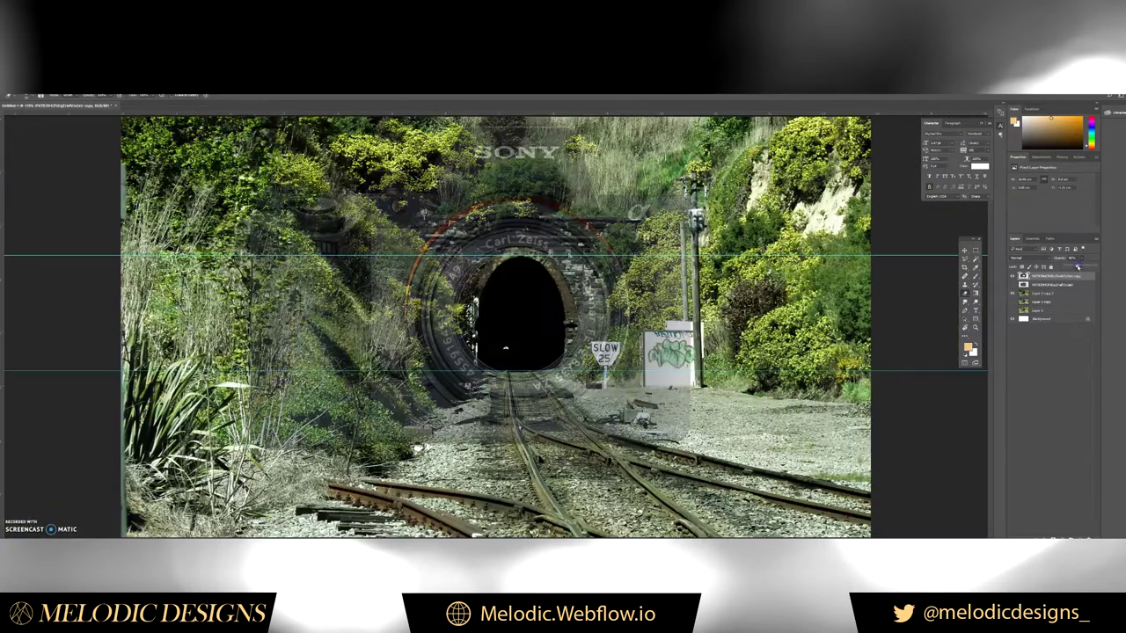
drag(1077, 266, 1072, 268)
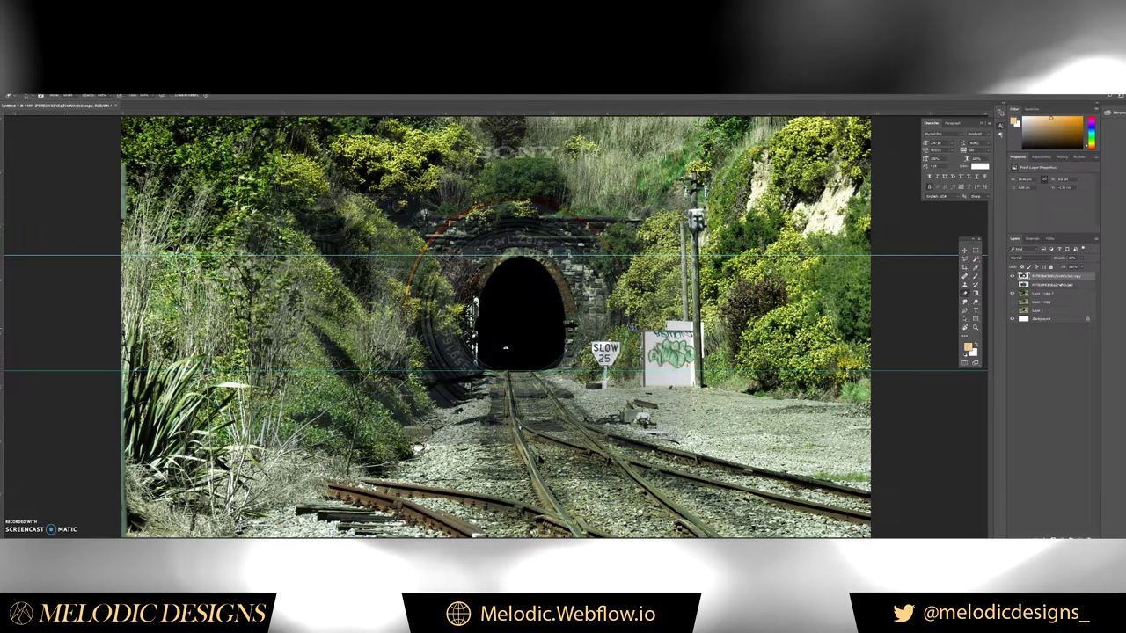
- Raise the camera overlay's opacity and erase its lower and left parts over the tracks and grass
drag(1073, 267, 1088, 266)
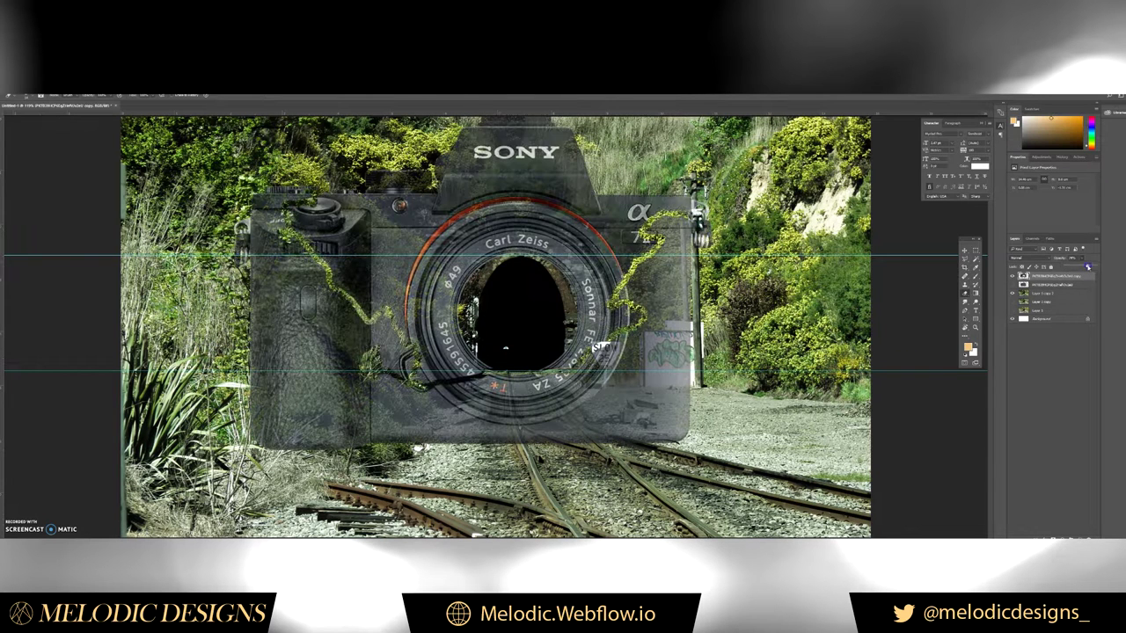
mouse_move(690, 433)
mouse_down()
mouse_move(255, 431)
mouse_move(691, 391)
mouse_move(642, 317)
mouse_up()
mouse_move(413, 417)
mouse_down()
mouse_move(242, 263)
mouse_move(282, 189)
mouse_up()
mouse_move(295, 260)
mouse_down()
mouse_move(387, 386)
mouse_move(281, 272)
mouse_up()
- Zoom in and work along the foliage edge near the graffiti box and α7II logo
key(ctrl+plus)
scroll(383, 413, up, 3)
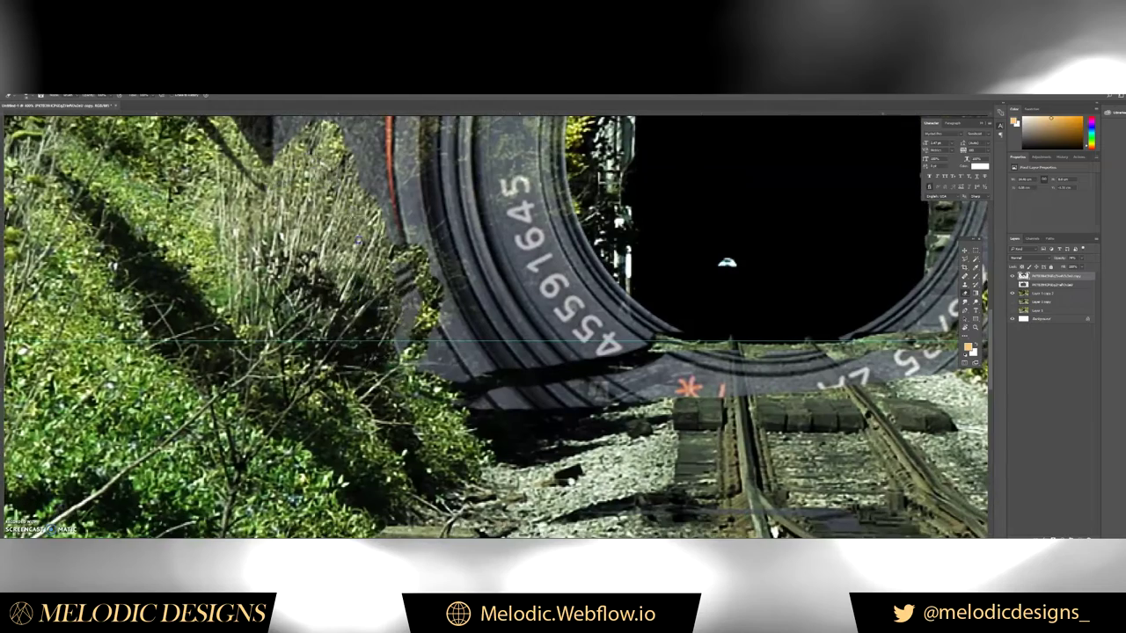
scroll(353, 335, down, 1)
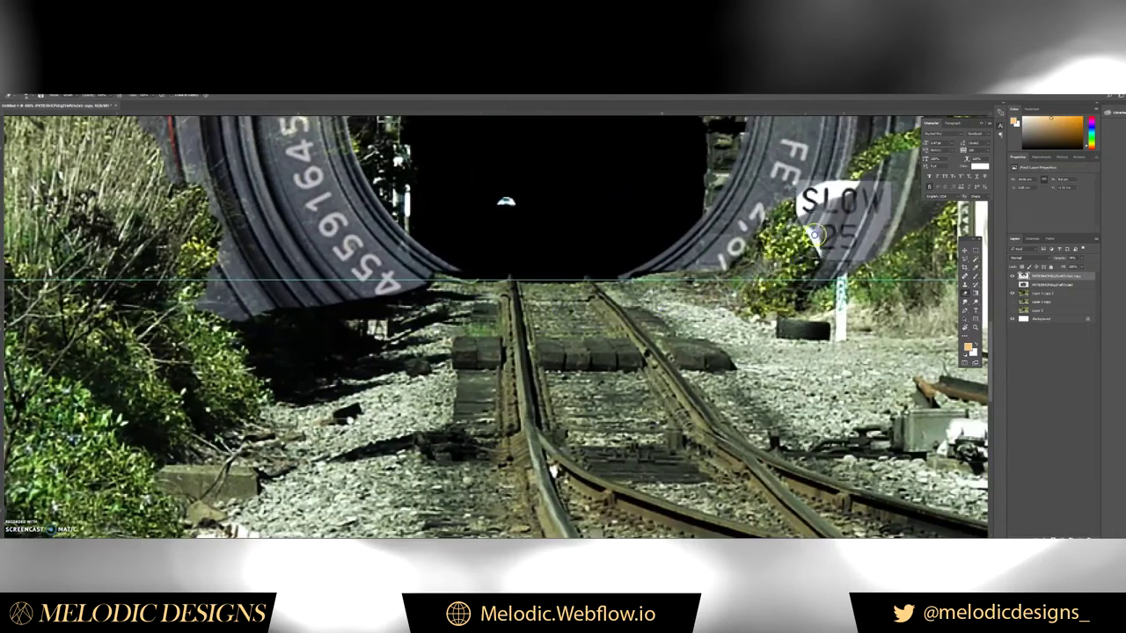
drag(792, 255, 475, 387)
scroll(536, 280, up, 1)
right_click(536, 279)
key(Escape)
drag(440, 167, 563, 316)
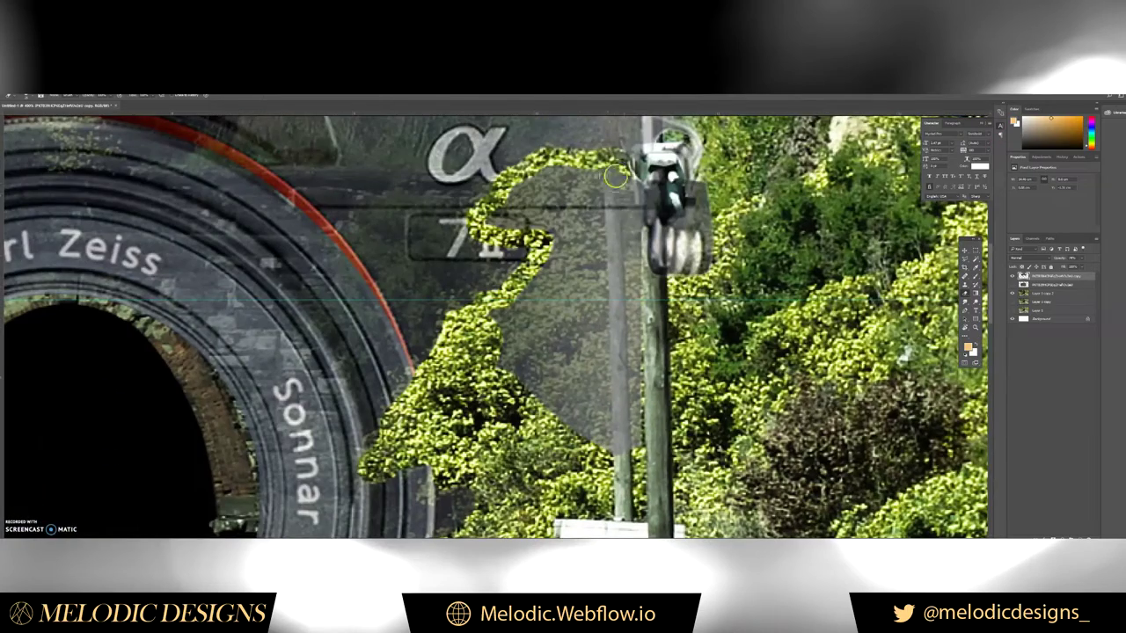
mouse_move(615, 264)
mouse_down()
mouse_move(466, 321)
mouse_move(532, 303)
mouse_move(477, 268)
mouse_up()
scroll(466, 321, up, 2)
- Trace the foliage and stonework edge around the lens rim, tracks, SLOW 25 sign and tunnel arch
drag(492, 316, 668, 352)
right_click(615, 295)
key(Escape)
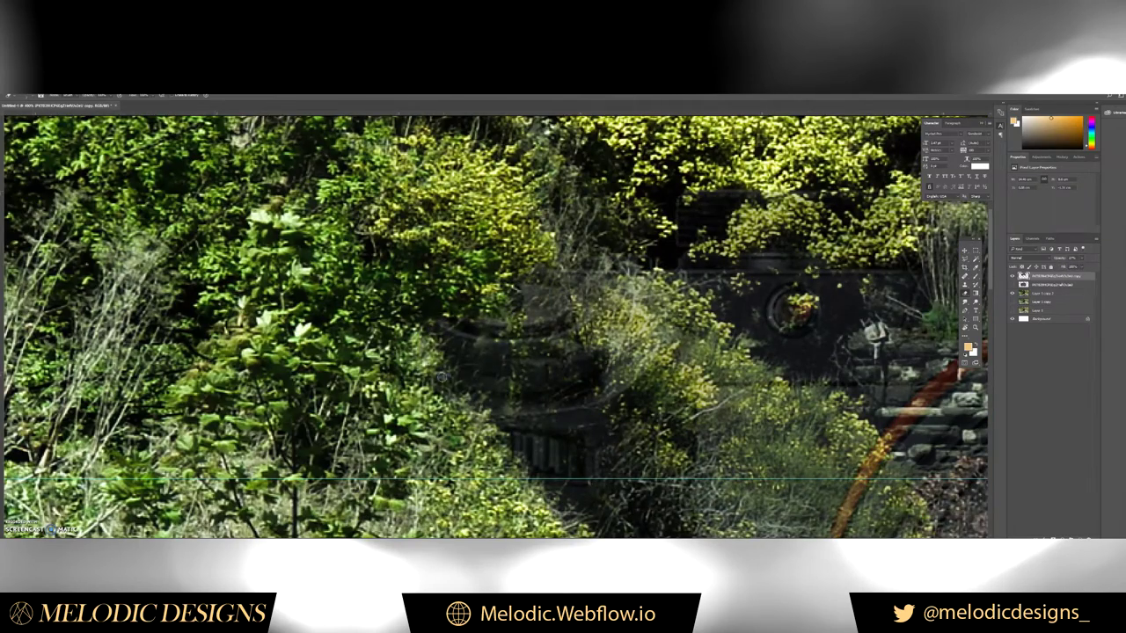
drag(442, 376, 397, 315)
right_click(465, 299)
key(Escape)
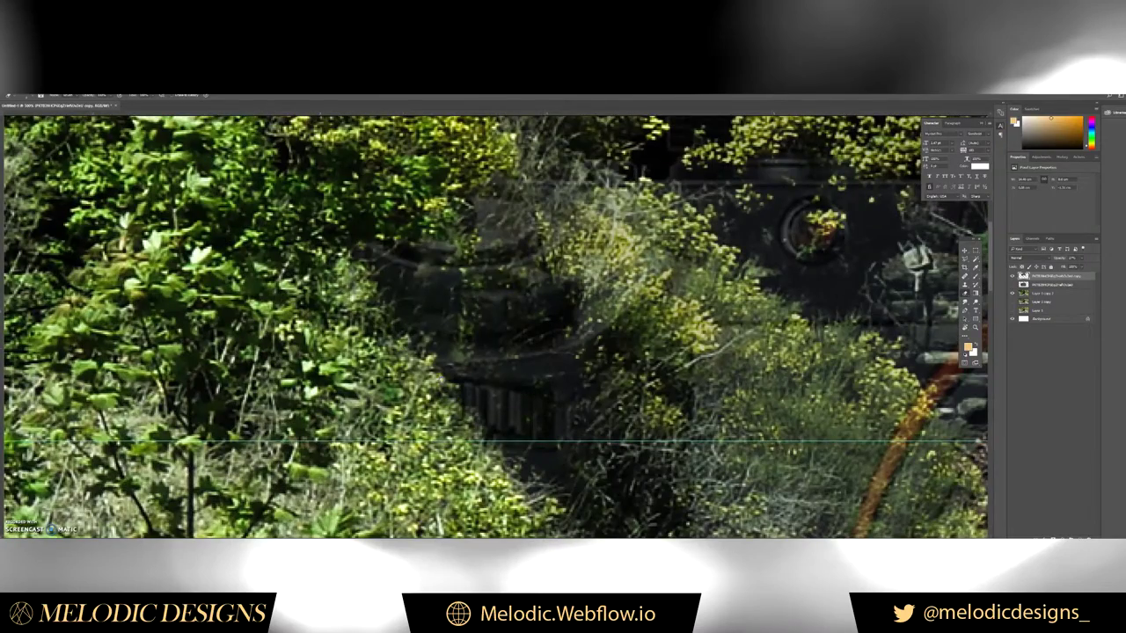
drag(556, 504, 409, 296)
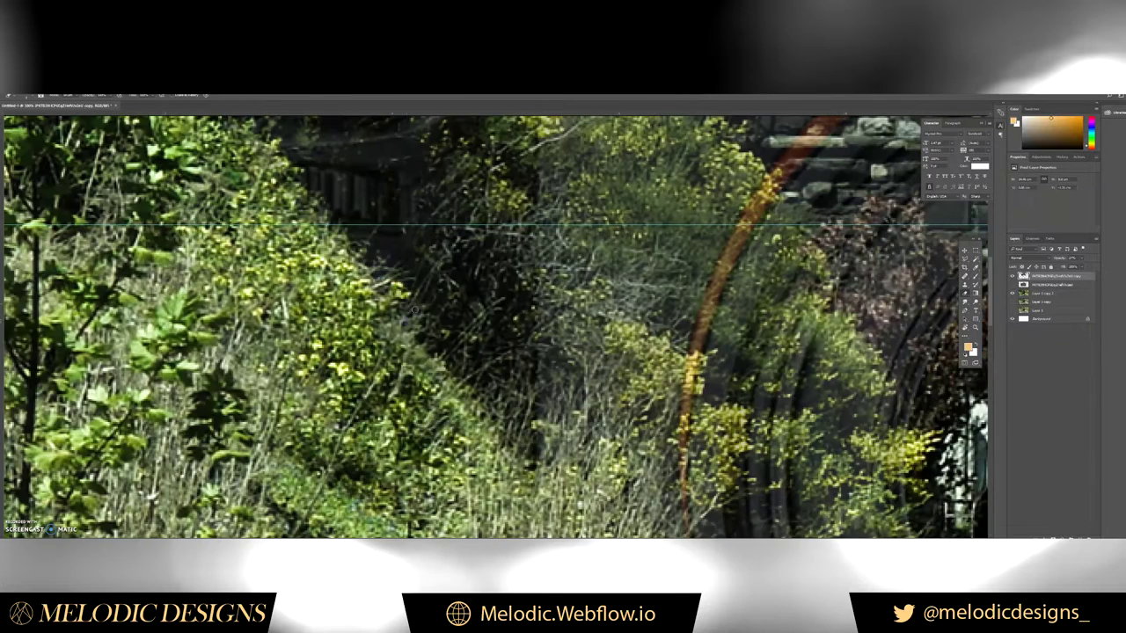
drag(518, 457, 317, 369)
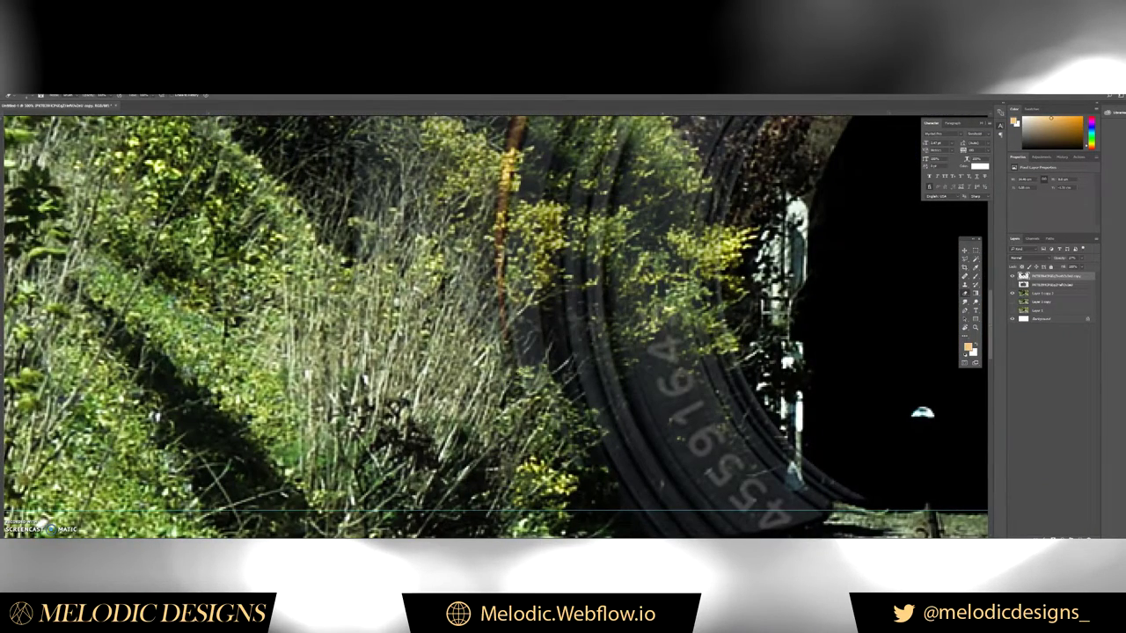
drag(579, 464, 417, 297)
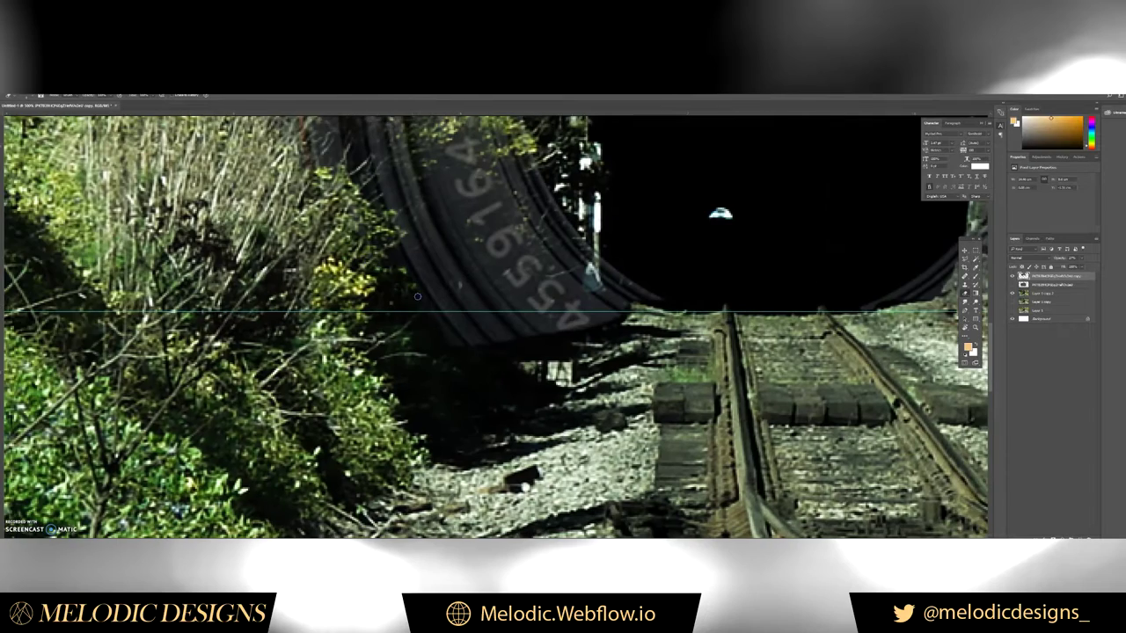
drag(922, 346, 476, 399)
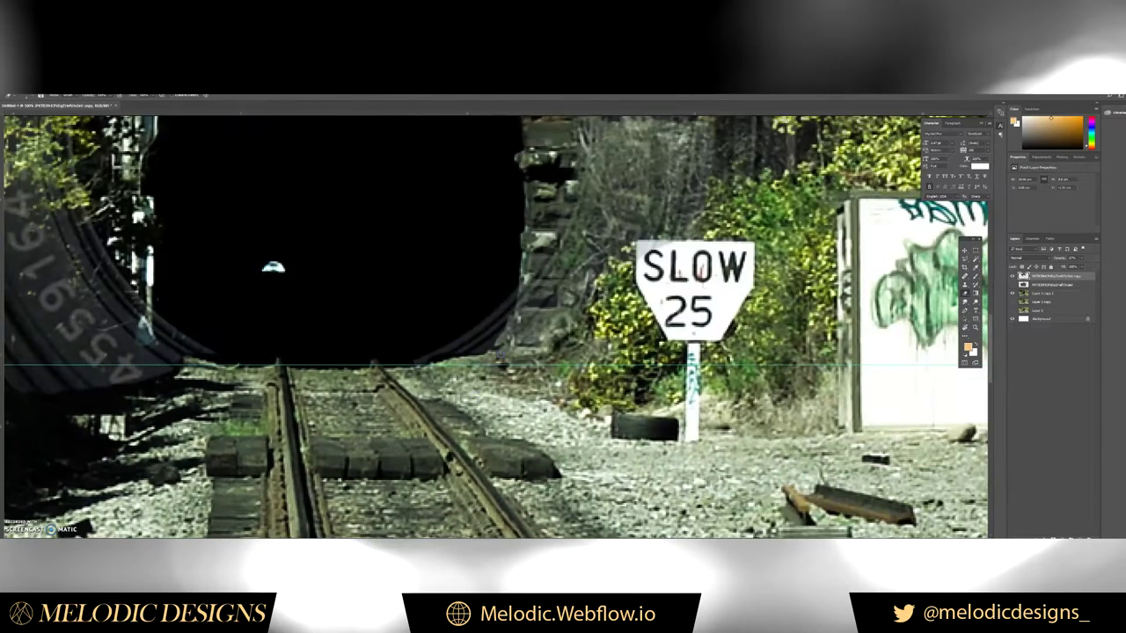
drag(717, 185, 495, 293)
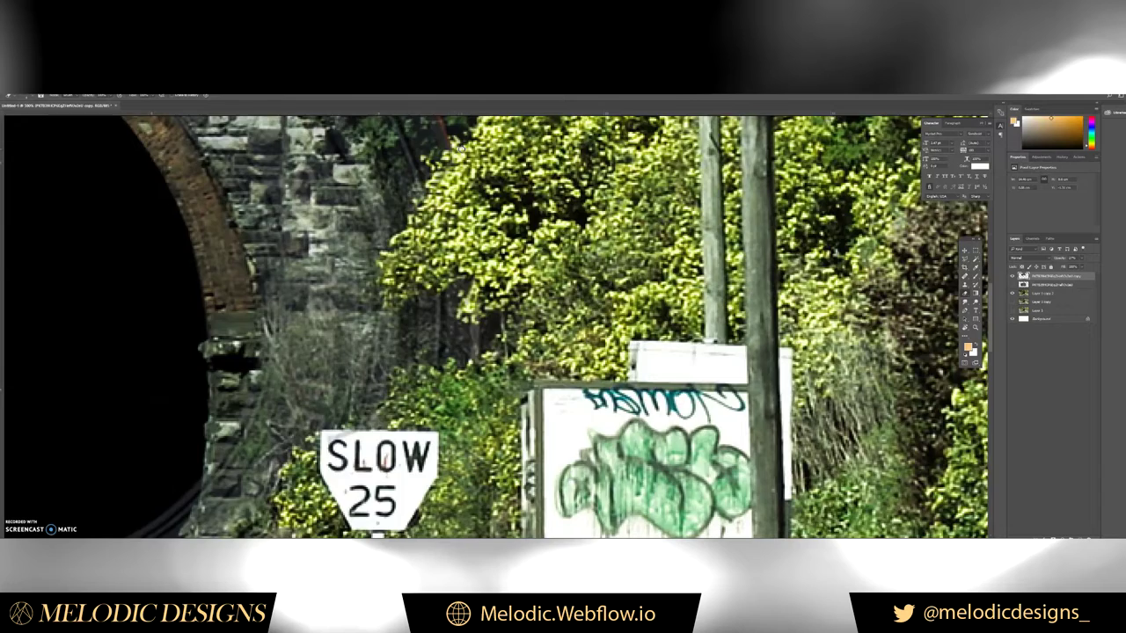
drag(458, 150, 453, 345)
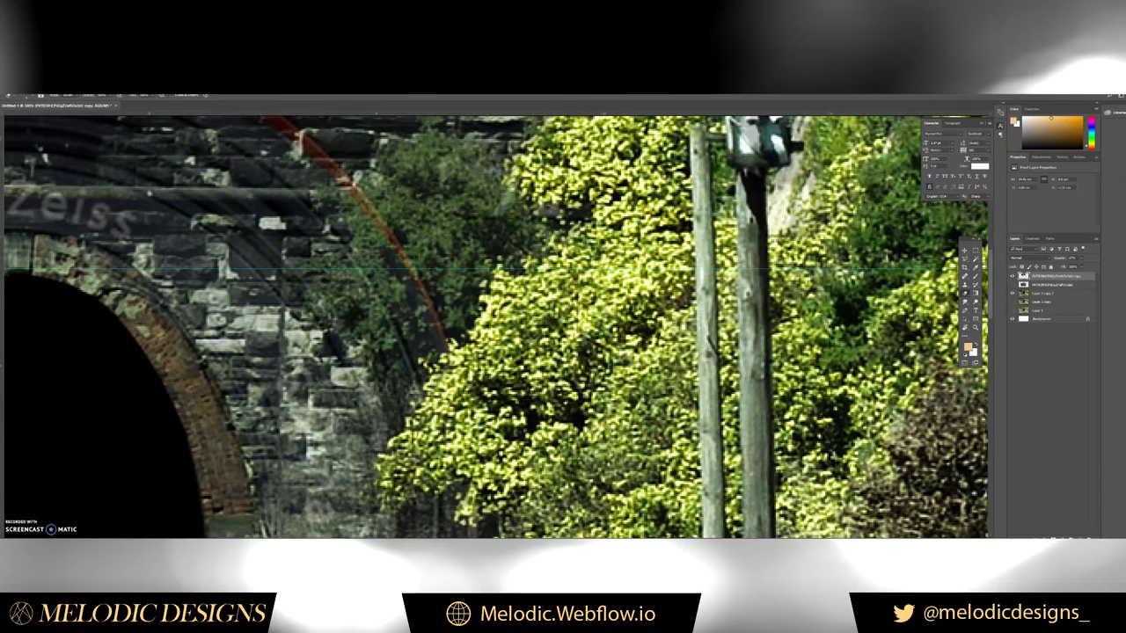
- Continue the foliage outline from the hillside past the camera dial, lens ring and rail tracks
drag(512, 174, 479, 395)
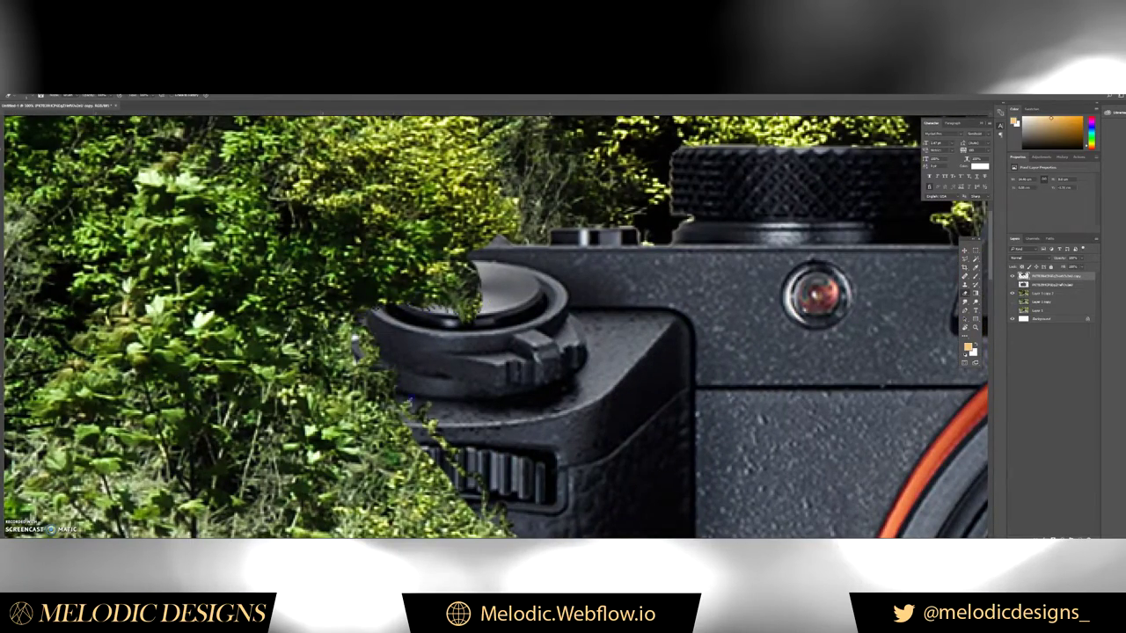
scroll(412, 405, down, 3)
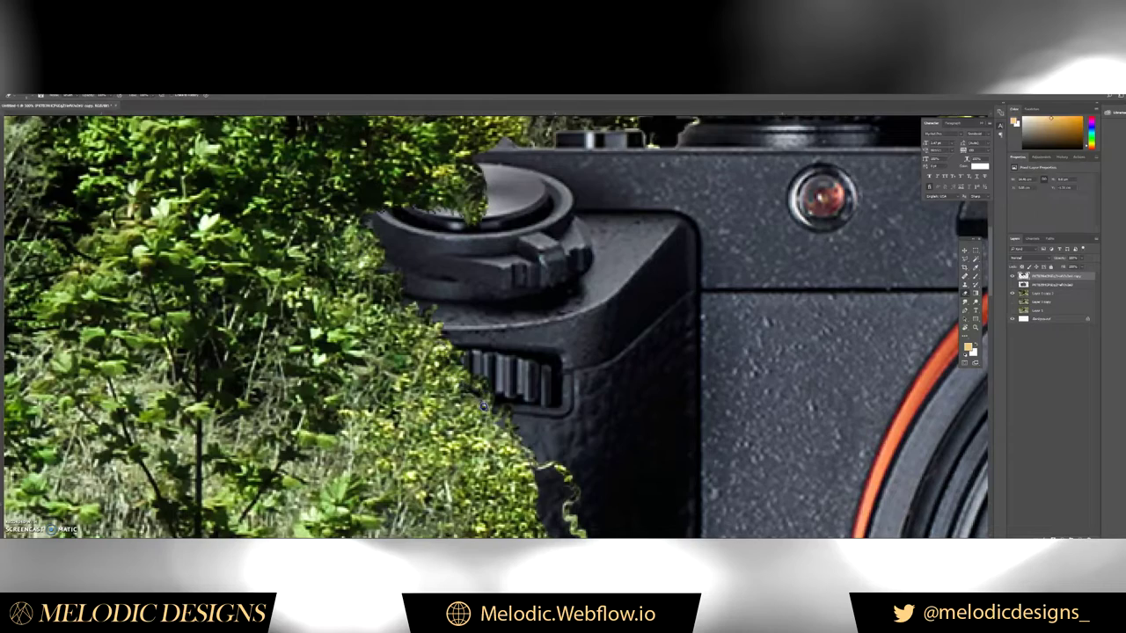
drag(483, 404, 397, 321)
scroll(449, 371, up, 2)
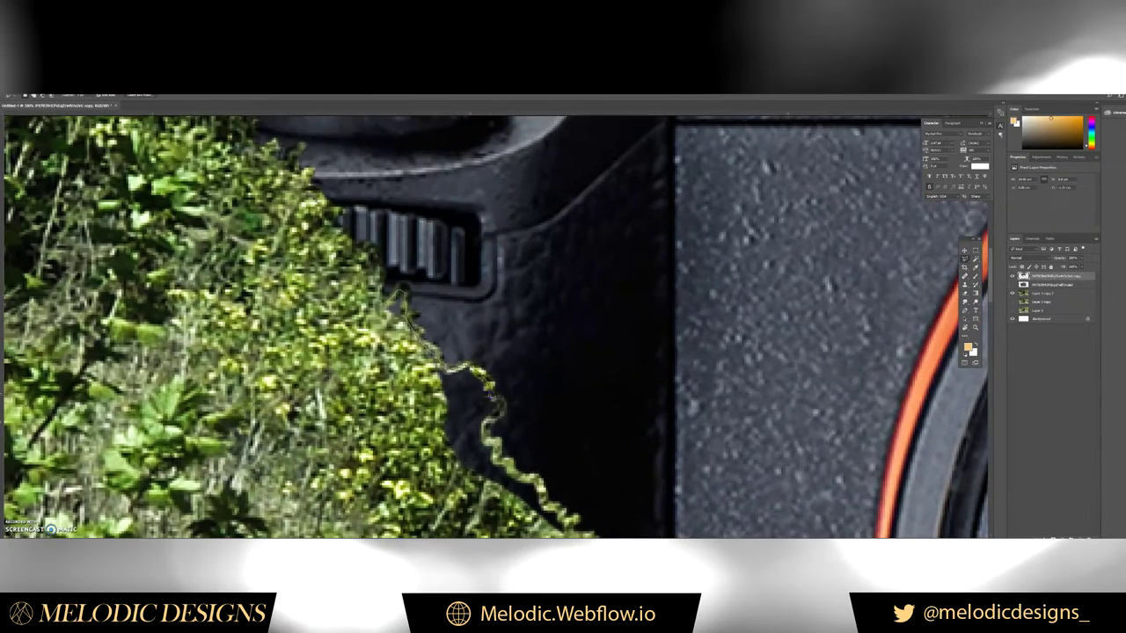
drag(549, 503, 442, 252)
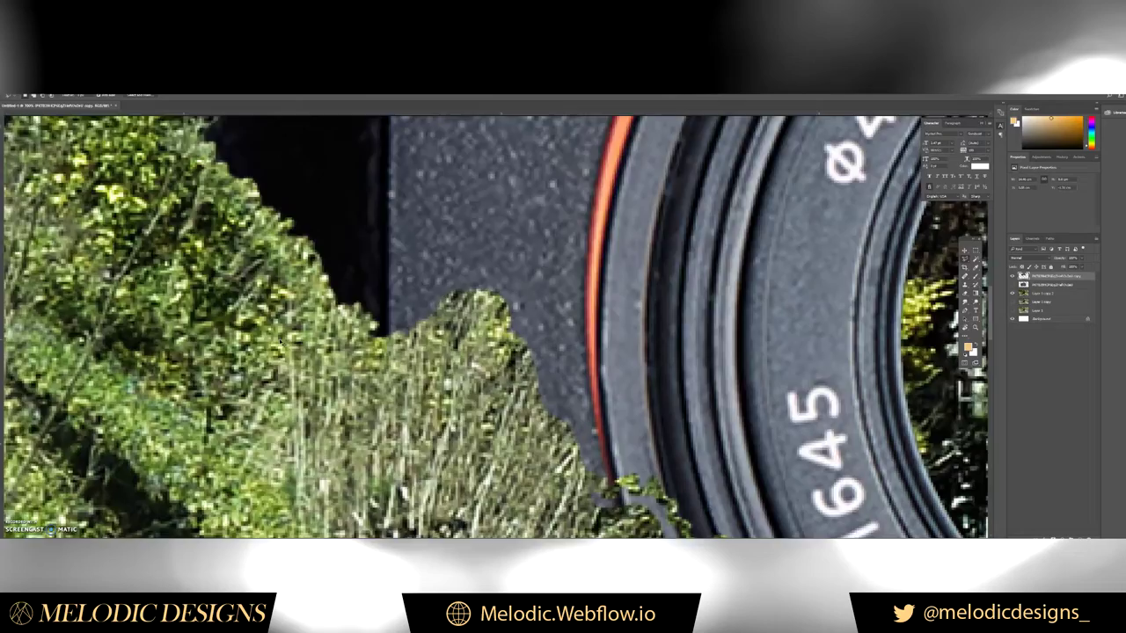
drag(611, 506, 445, 330)
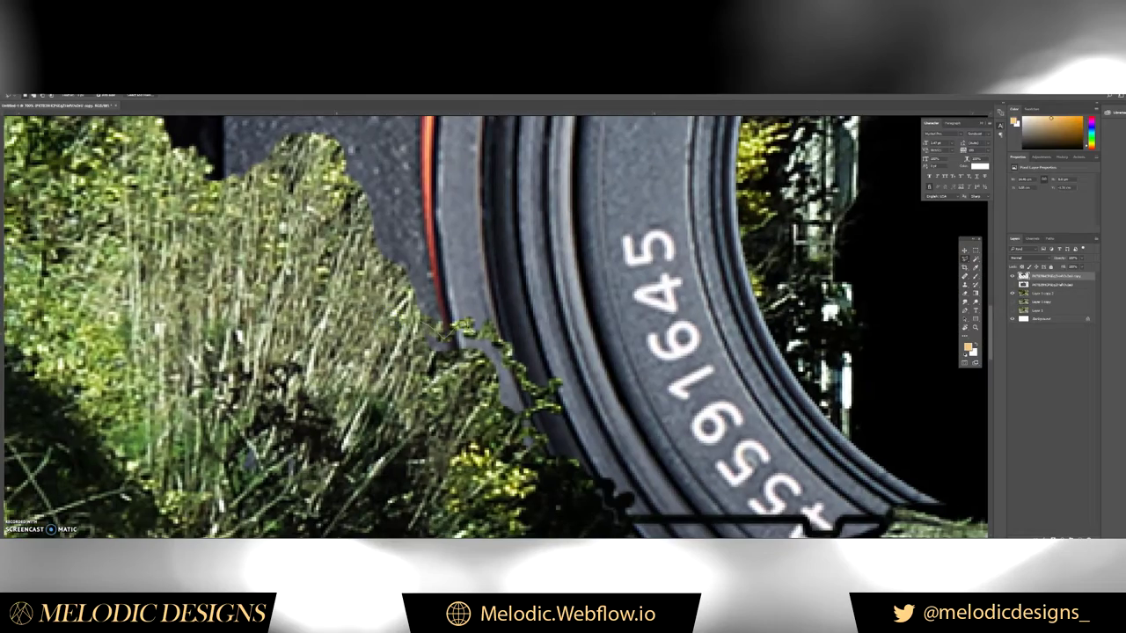
drag(1019, 380, 939, 305)
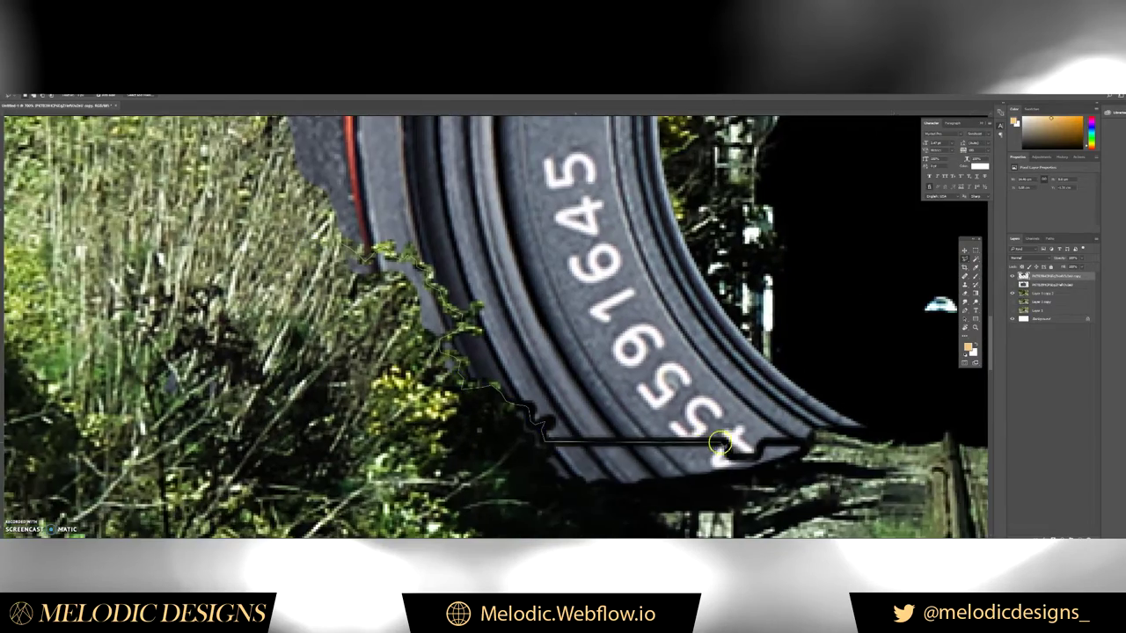
drag(718, 444, 437, 334)
- Extend the outline past the SLOW 25 sign and camera top, then zoom out
drag(633, 187, 65, 297)
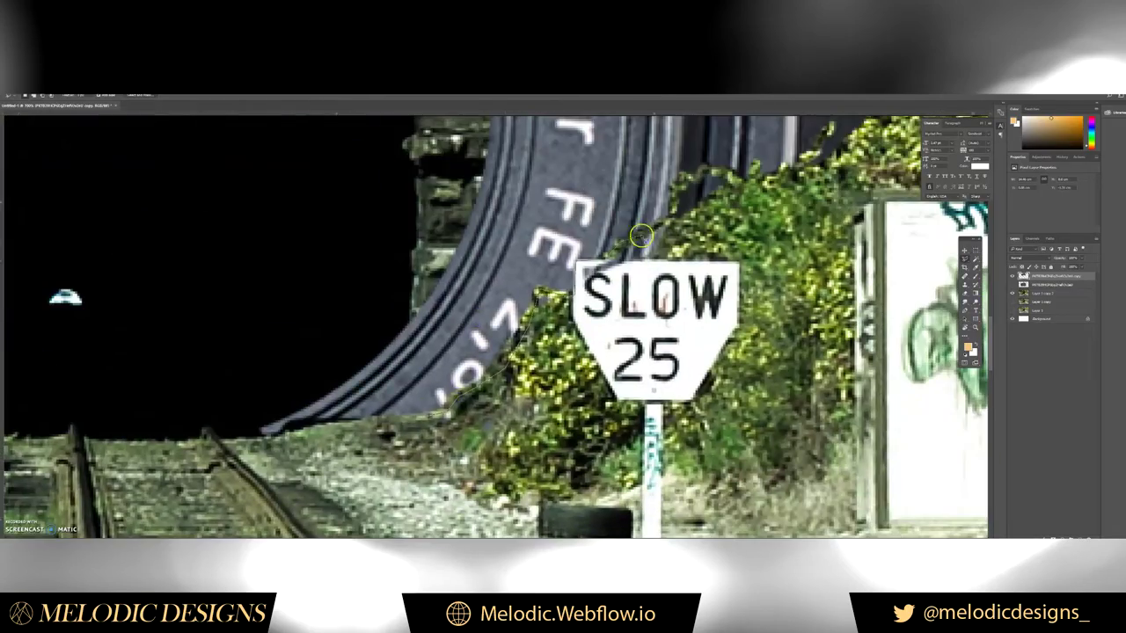
drag(642, 236, 479, 374)
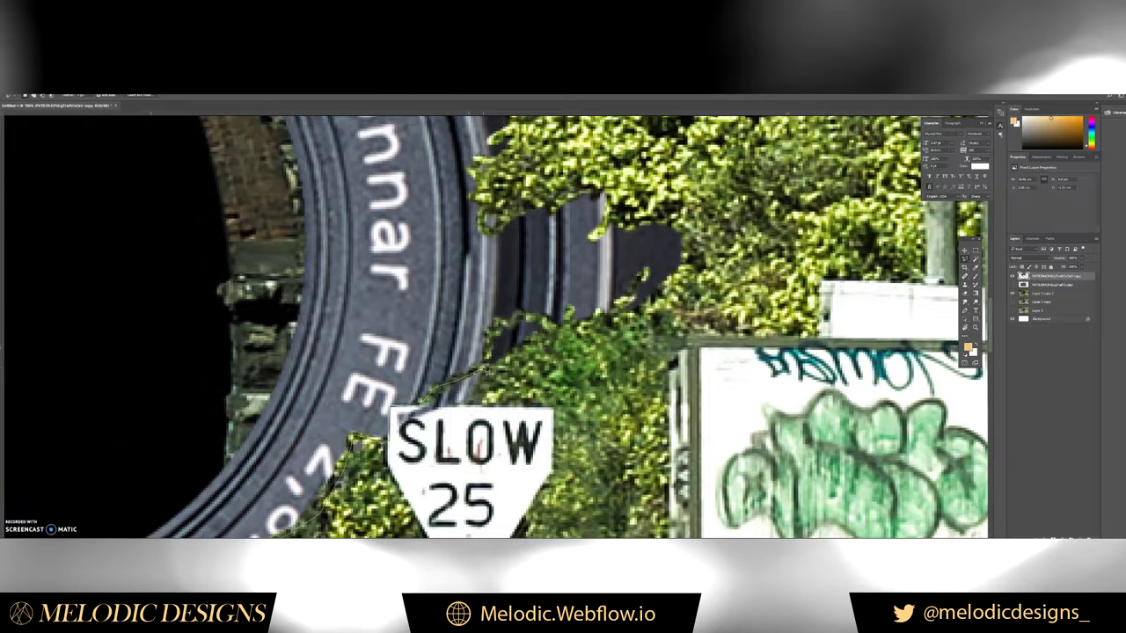
click(506, 215)
drag(646, 274, 510, 338)
mouse_move(436, 313)
mouse_down()
mouse_move(499, 302)
mouse_move(567, 360)
mouse_up()
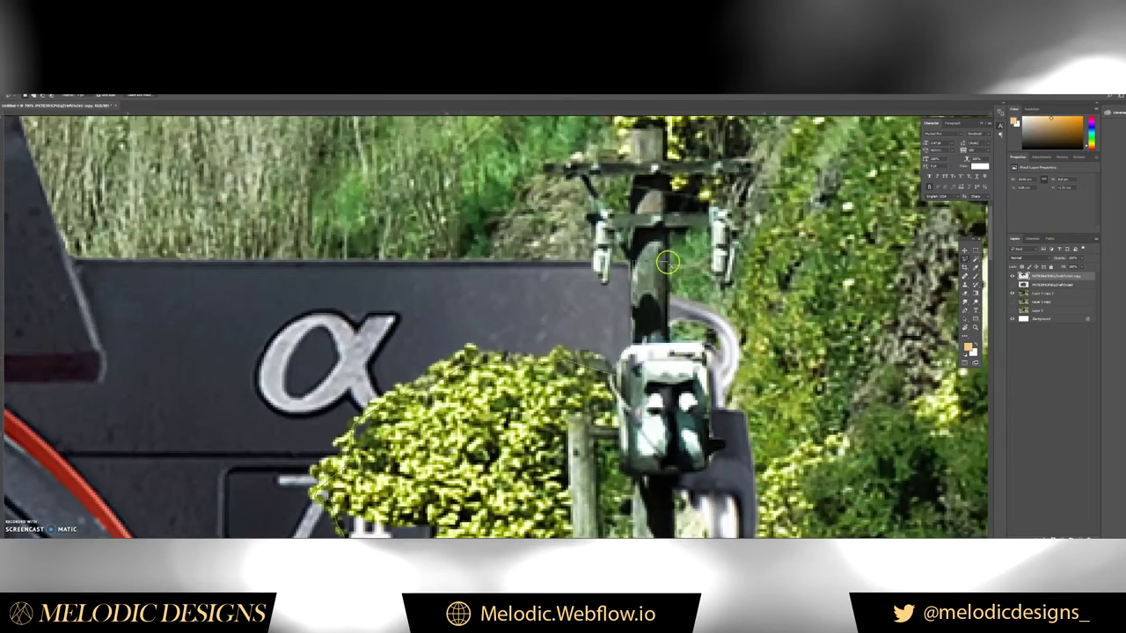
drag(711, 439, 674, 239)
drag(673, 440, 674, 314)
drag(616, 263, 702, 433)
key(ctrl+minus)
key(ctrl+minus)
key(ctrl+minus)
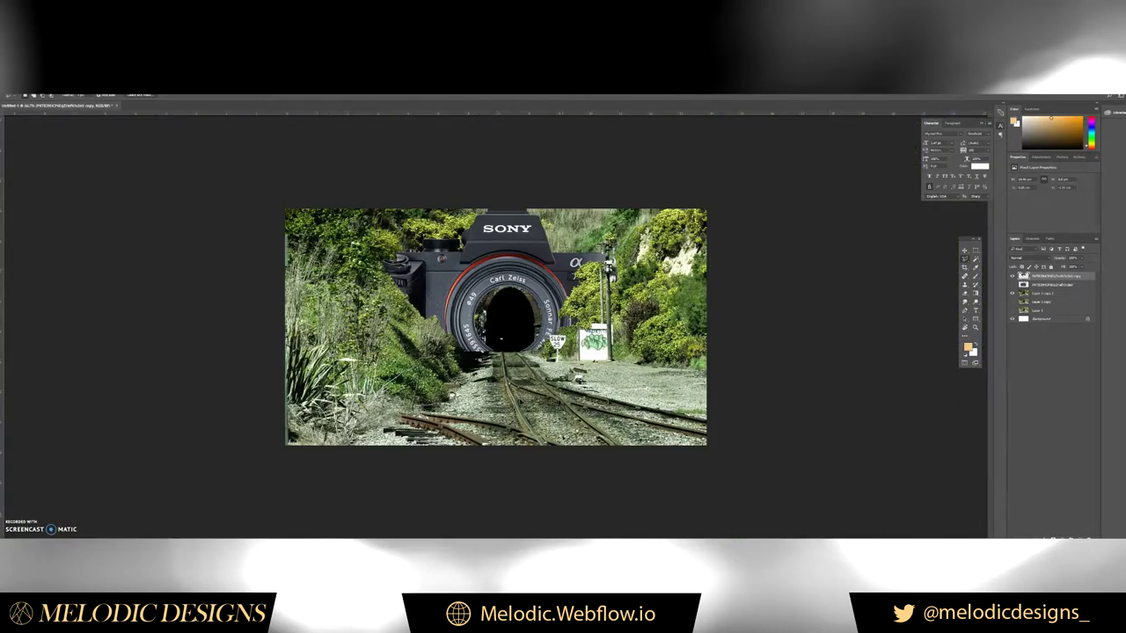
- Move the desert tunnel photo beneath the camera layer and transform it behind the lens
drag(495, 327, 379, 328)
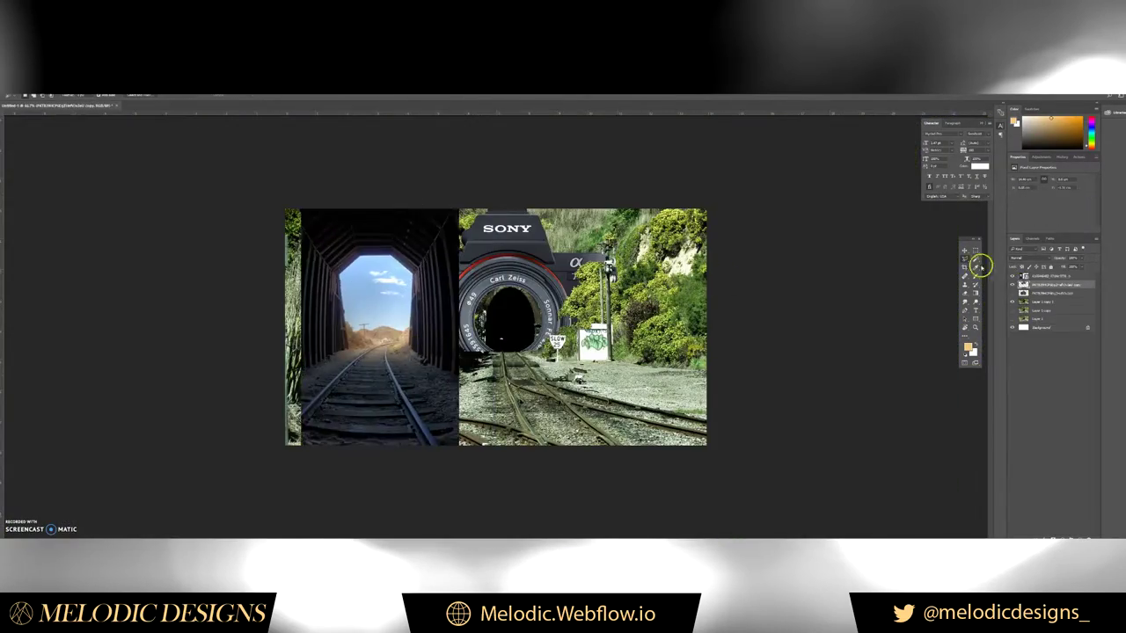
drag(1047, 277, 1046, 289)
key(ctrl+t)
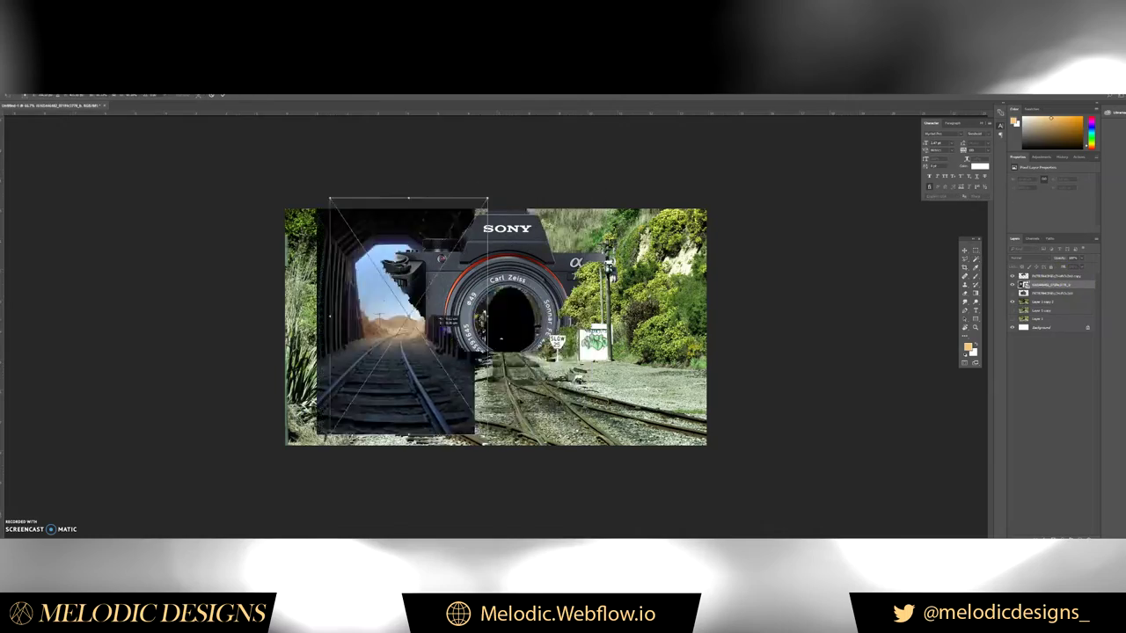
drag(379, 327, 554, 377)
key(Return)
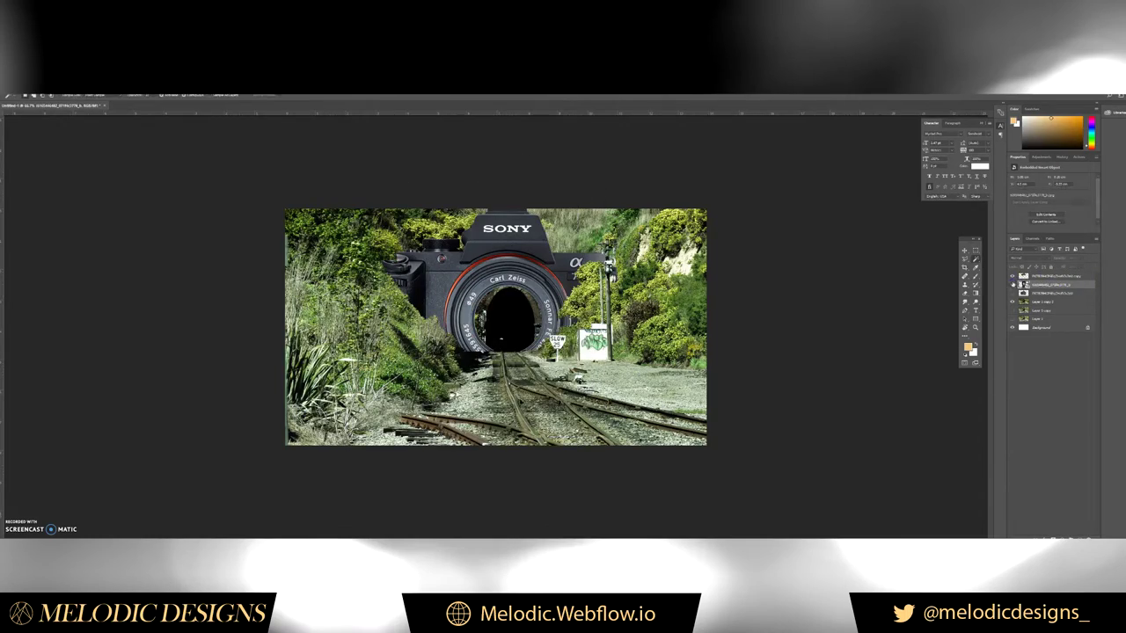
- Outline the lens opening, delete the photo outside it, and brush the tracks back in
key(ctrl+plus)
key(ctrl+plus)
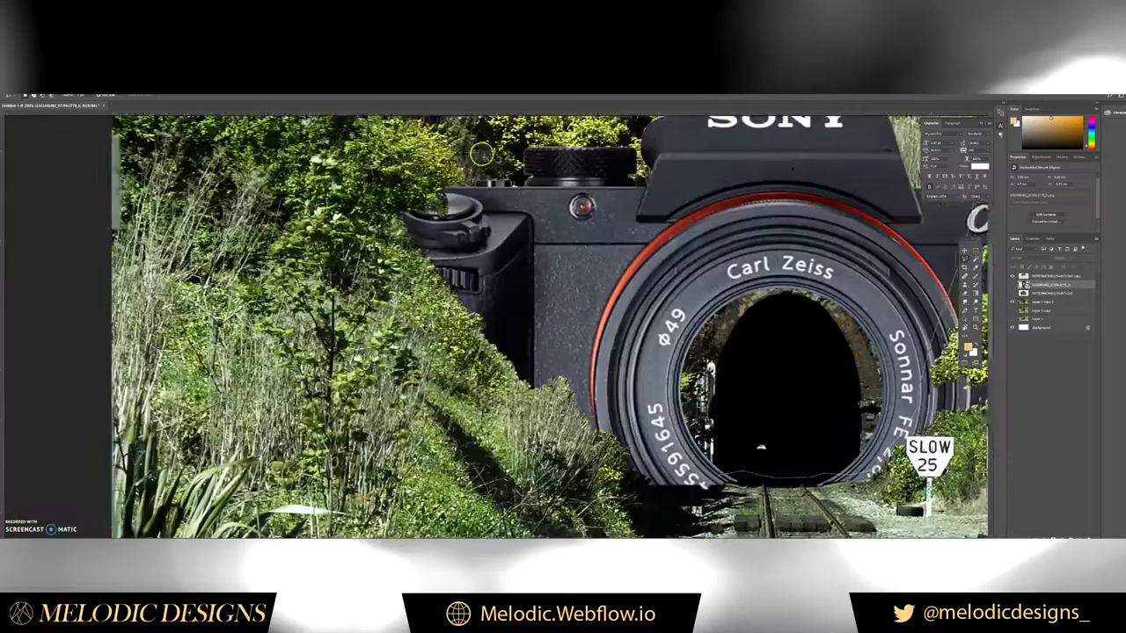
click(739, 174)
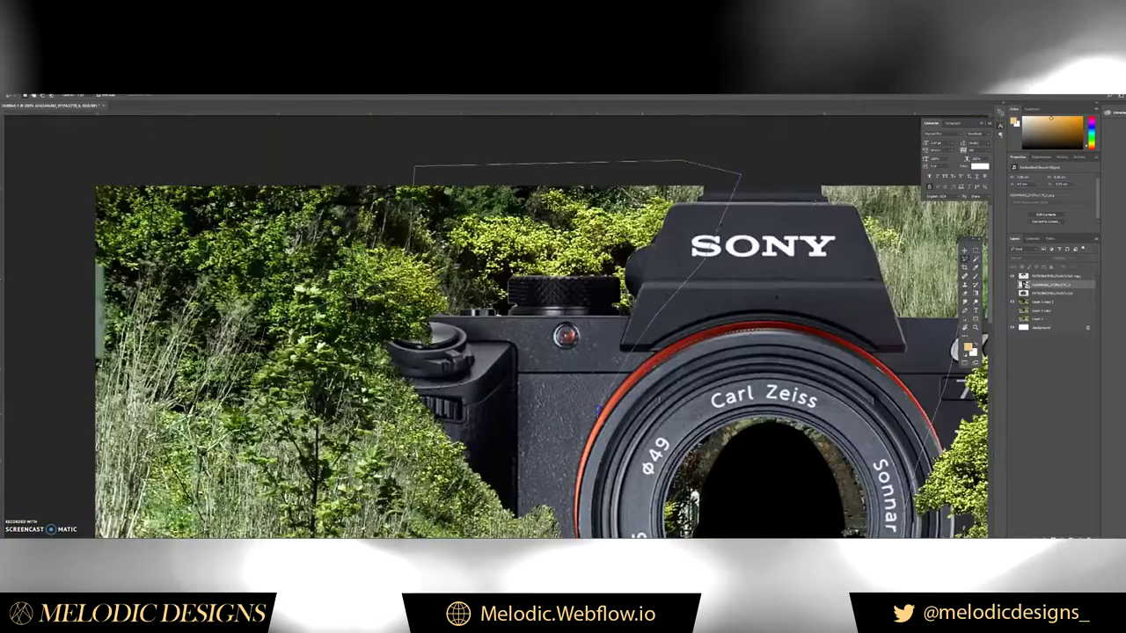
scroll(598, 409, down, 5)
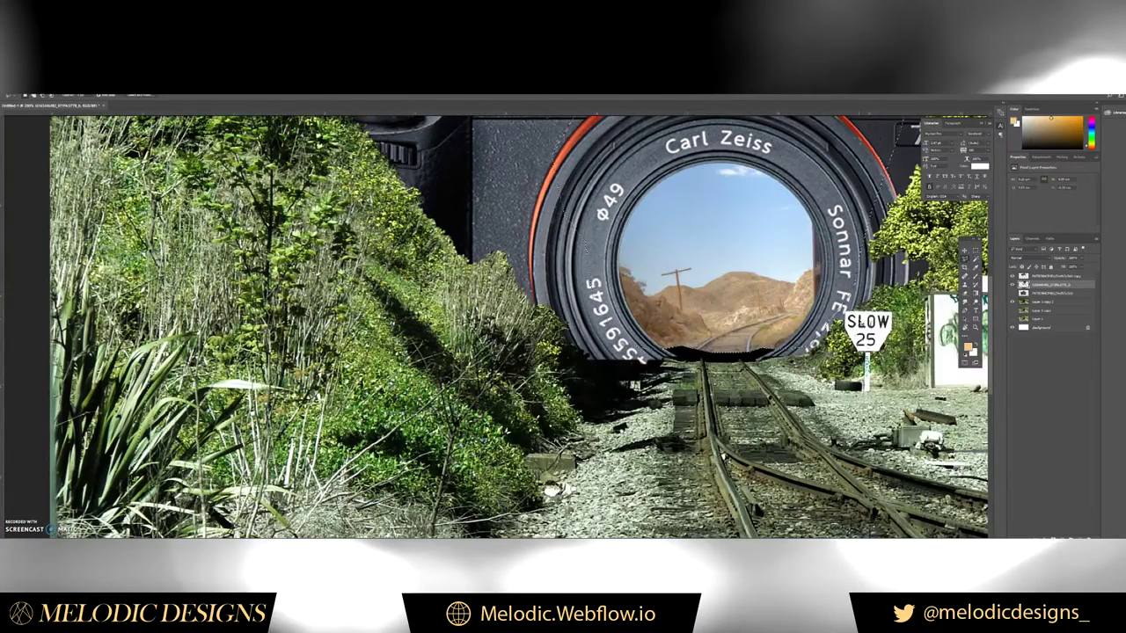
key(Delete)
right_click(691, 356)
key(Escape)
drag(668, 362, 831, 402)
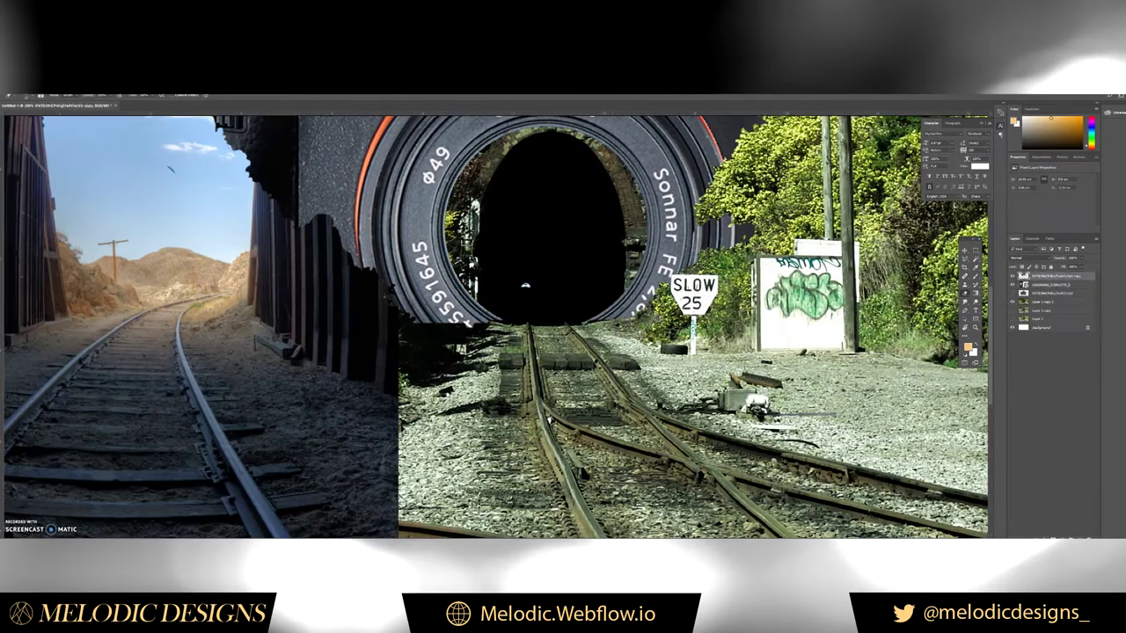
- Paint red guide lines along the scene's rails
right_click(505, 206)
drag(506, 206, 541, 349)
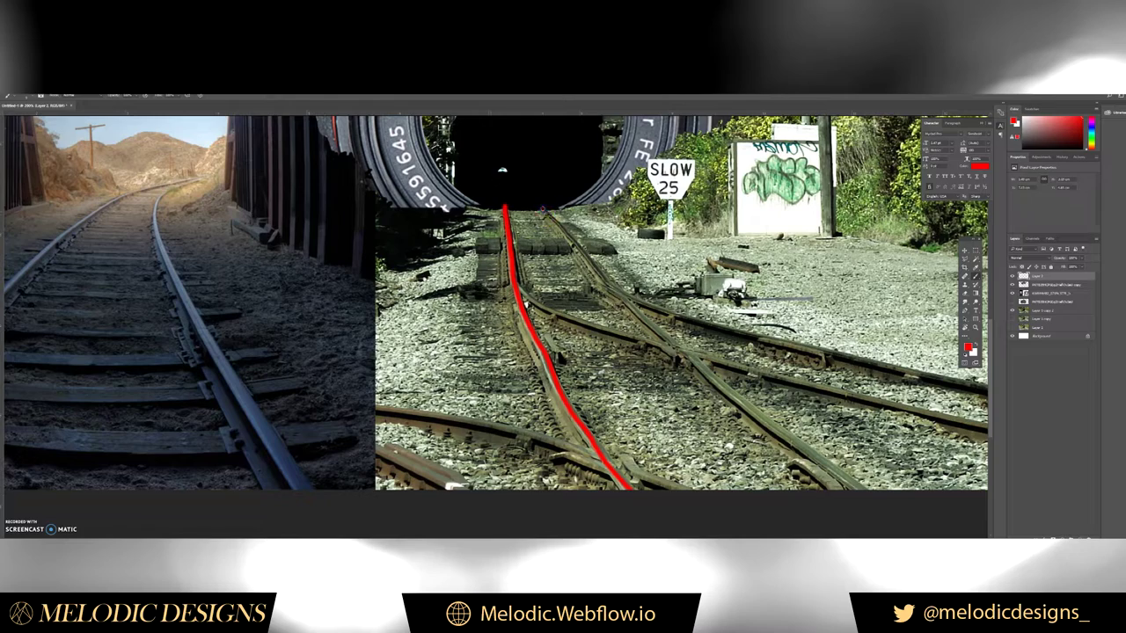
drag(677, 343, 867, 488)
drag(612, 290, 983, 387)
drag(517, 286, 539, 299)
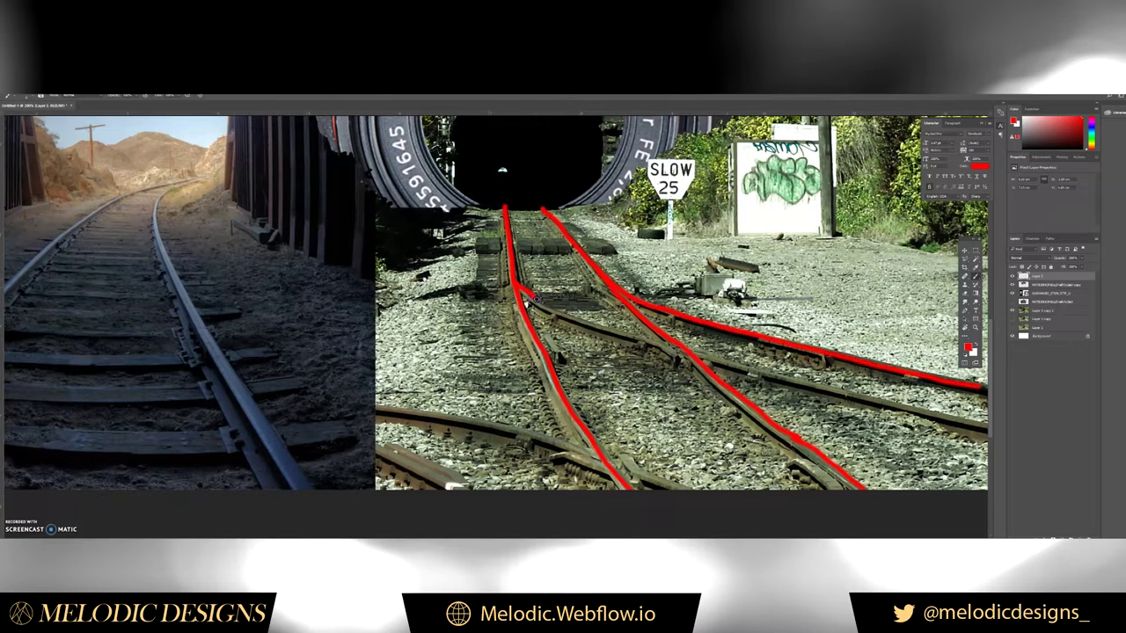
- Skew and narrow the desert rail photo to match the red guides, then toggle the guides' visibility
click(1042, 293)
key(ctrl+t)
drag(377, 490, 547, 534)
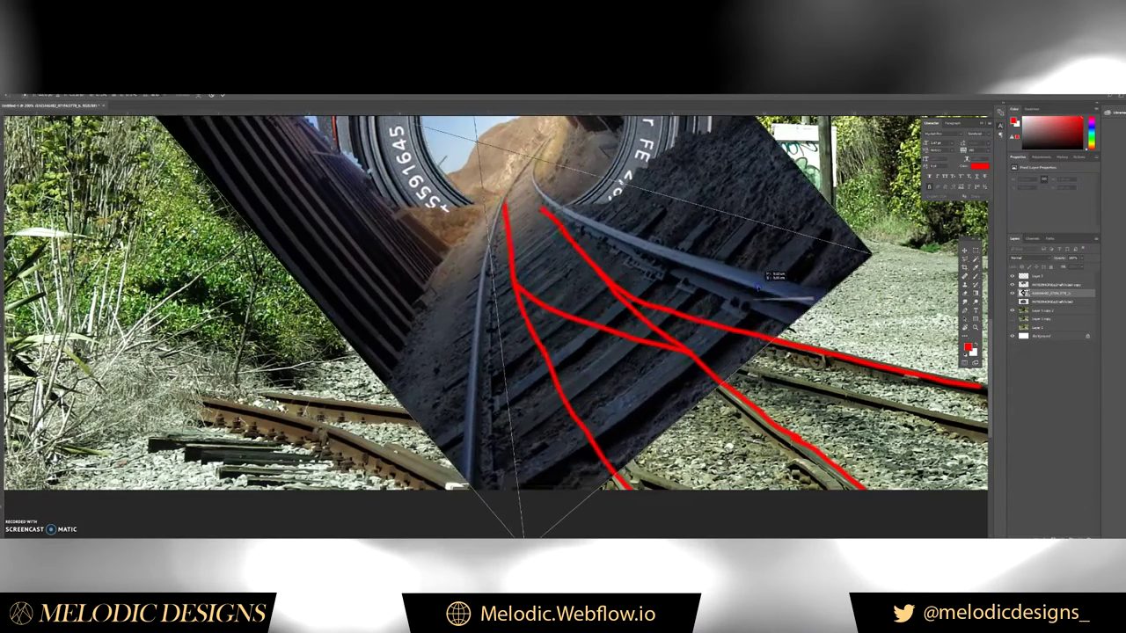
key(ctrl+minus)
mouse_move(540, 503)
mouse_down()
mouse_move(484, 482)
mouse_move(544, 447)
mouse_up()
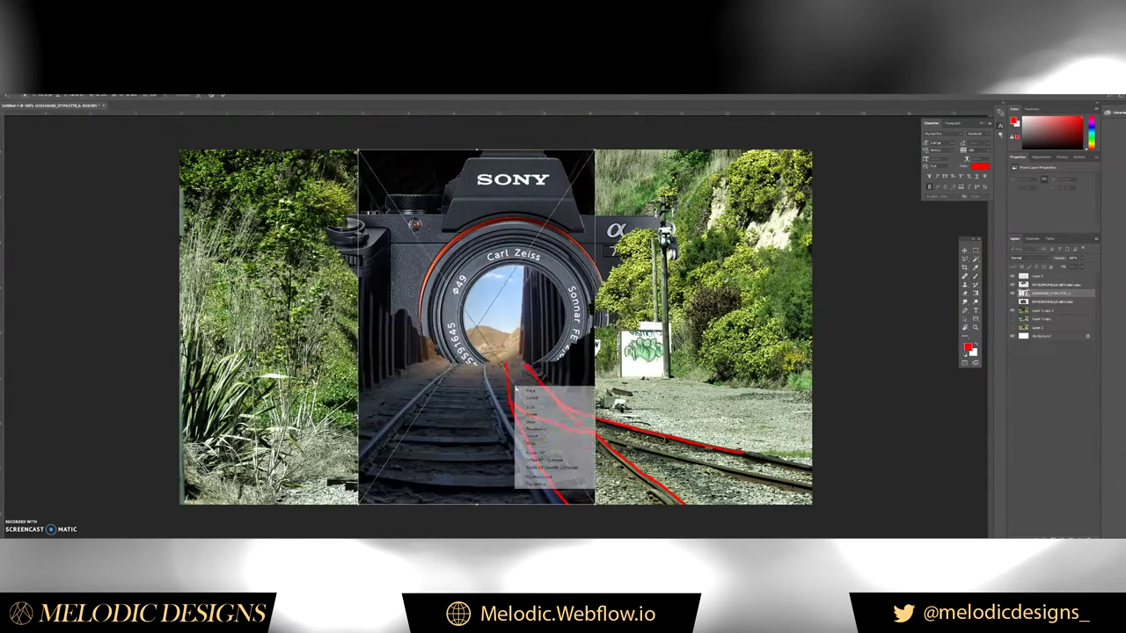
drag(402, 352, 422, 351)
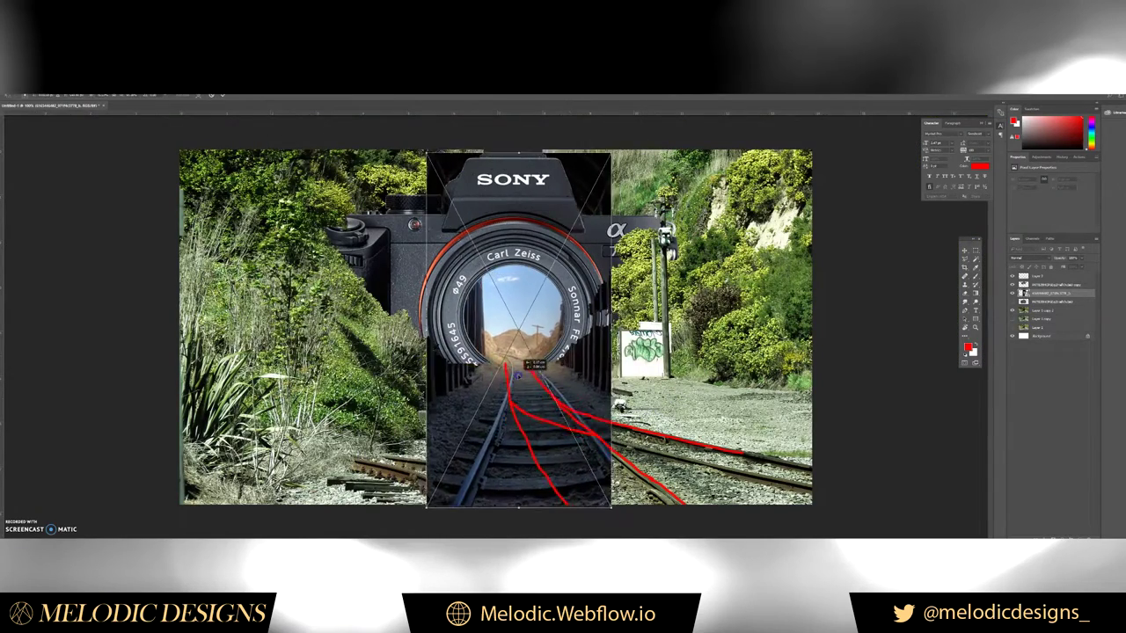
double_click(515, 384)
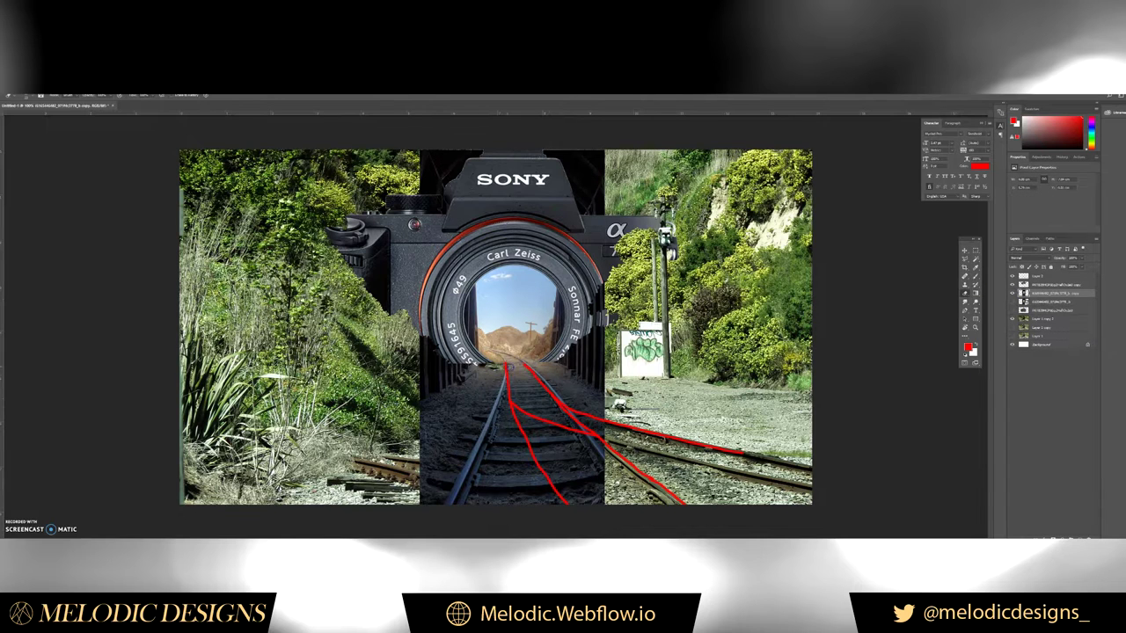
click(1012, 277)
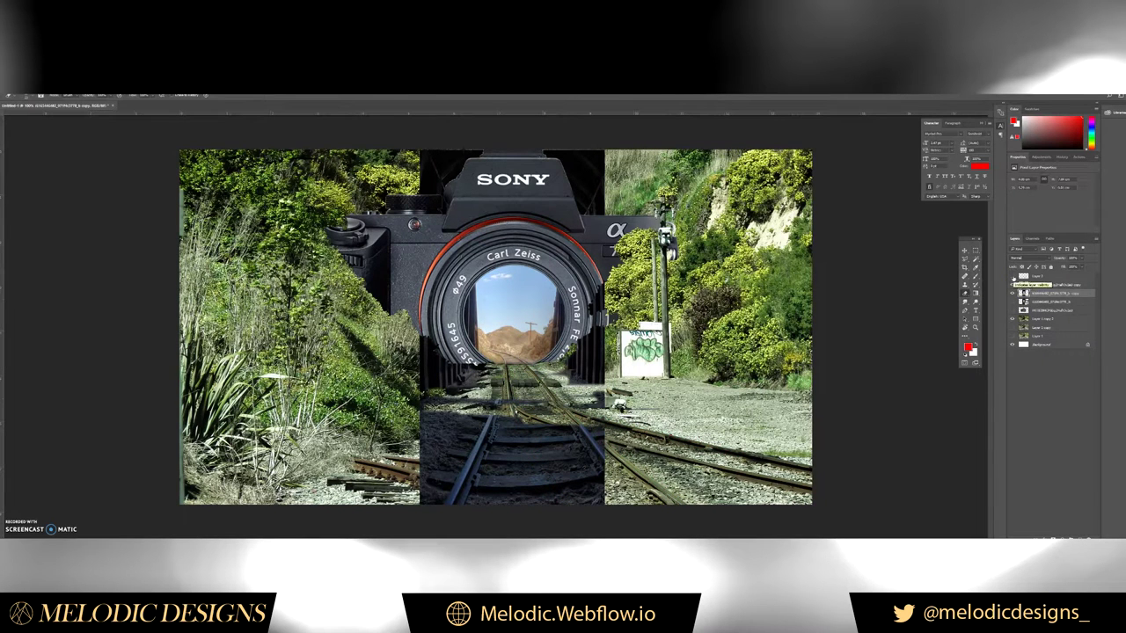
click(1013, 277)
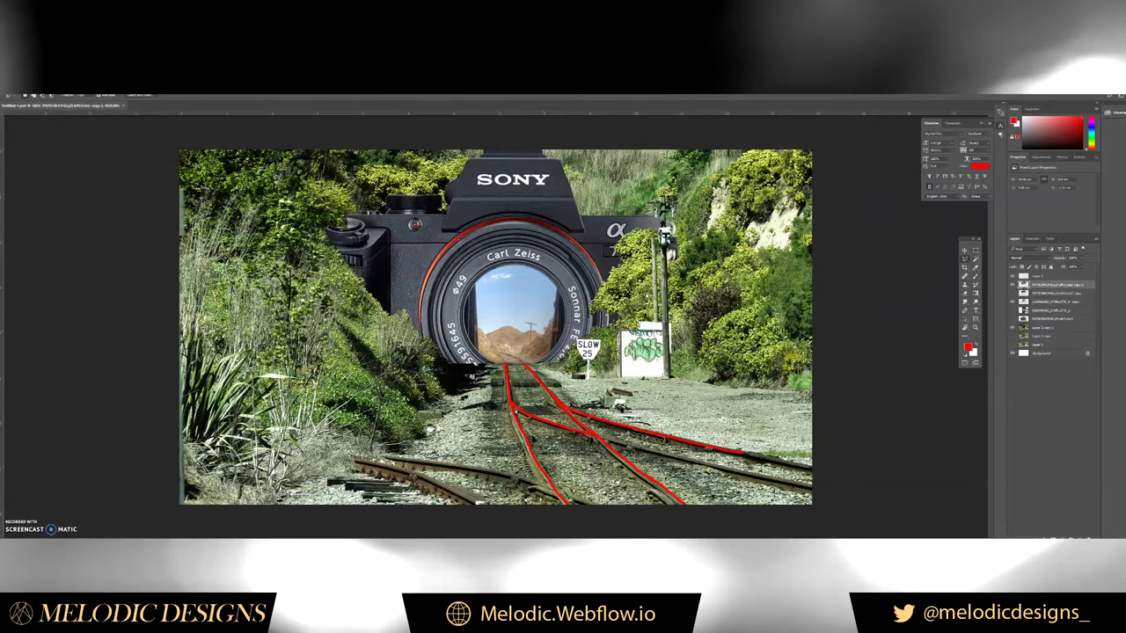
- Lower the selected layer's brightness with Brightness/Contrast and add an Outer Glow style
click(1055, 286)
click(37, 94)
click(264, 225)
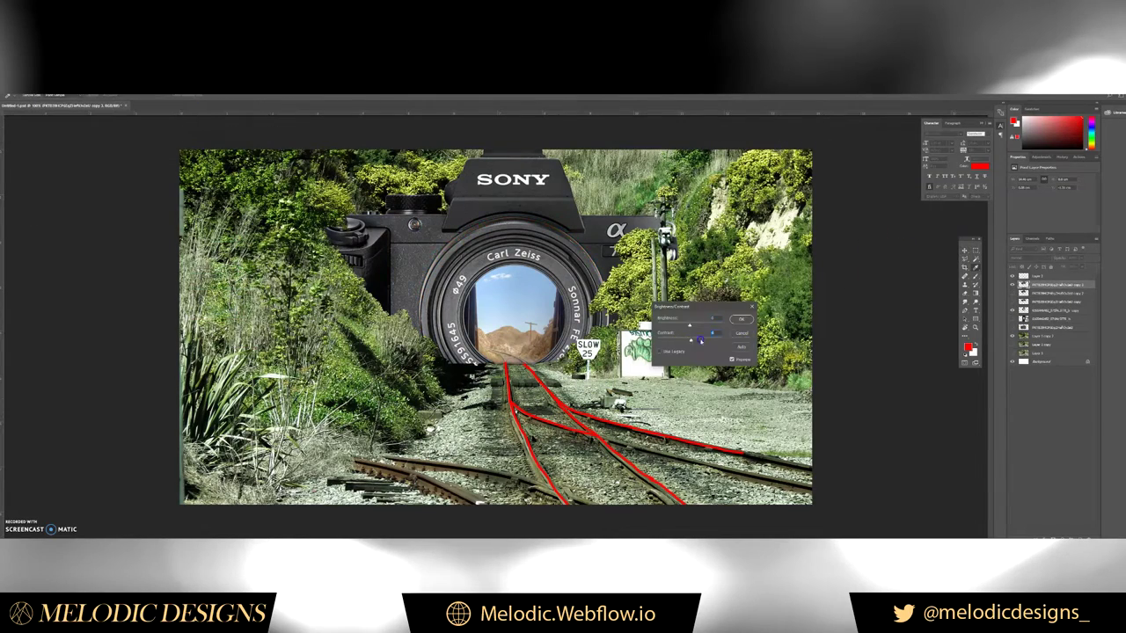
drag(695, 326, 679, 326)
click(741, 318)
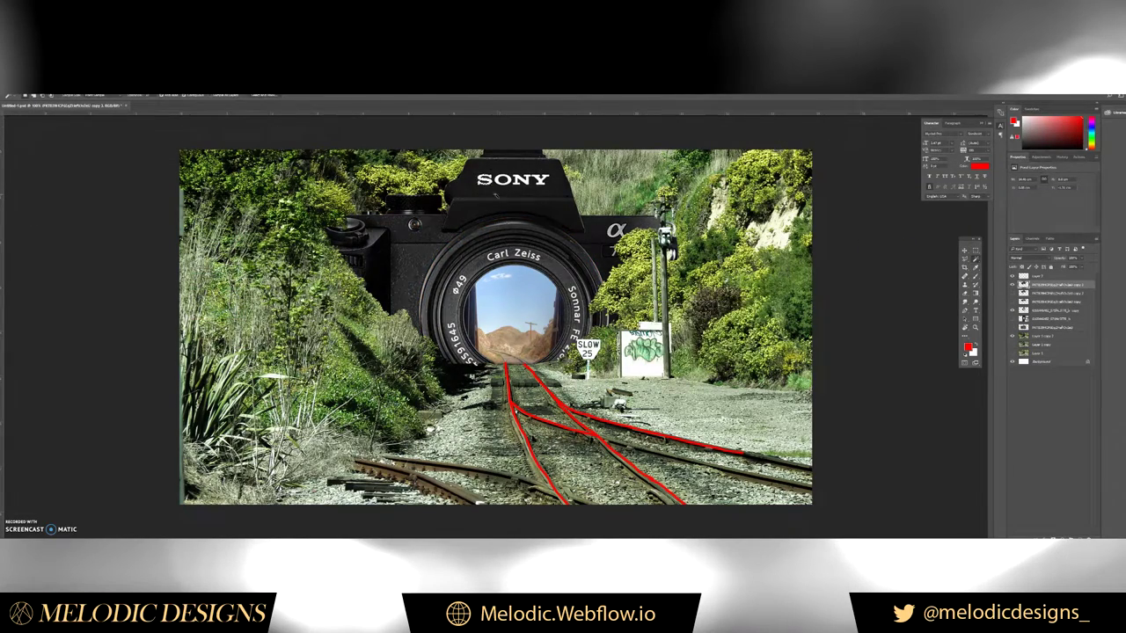
scroll(618, 274, up, 3)
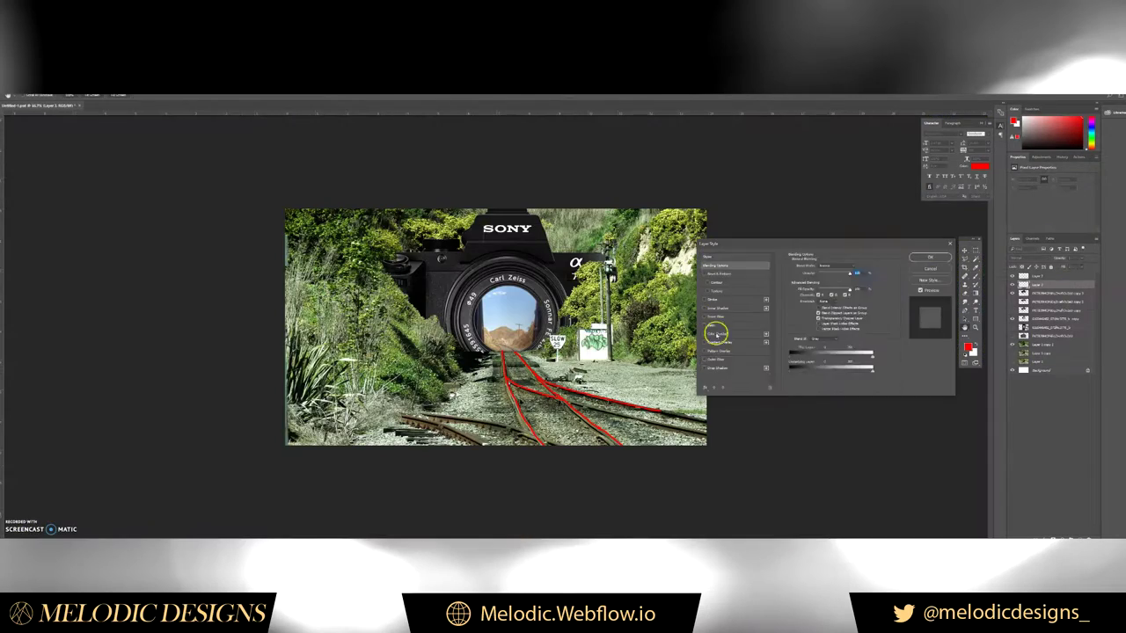
key(Return)
key(Return)
- Select another layer and check the brush presets
click(1013, 304)
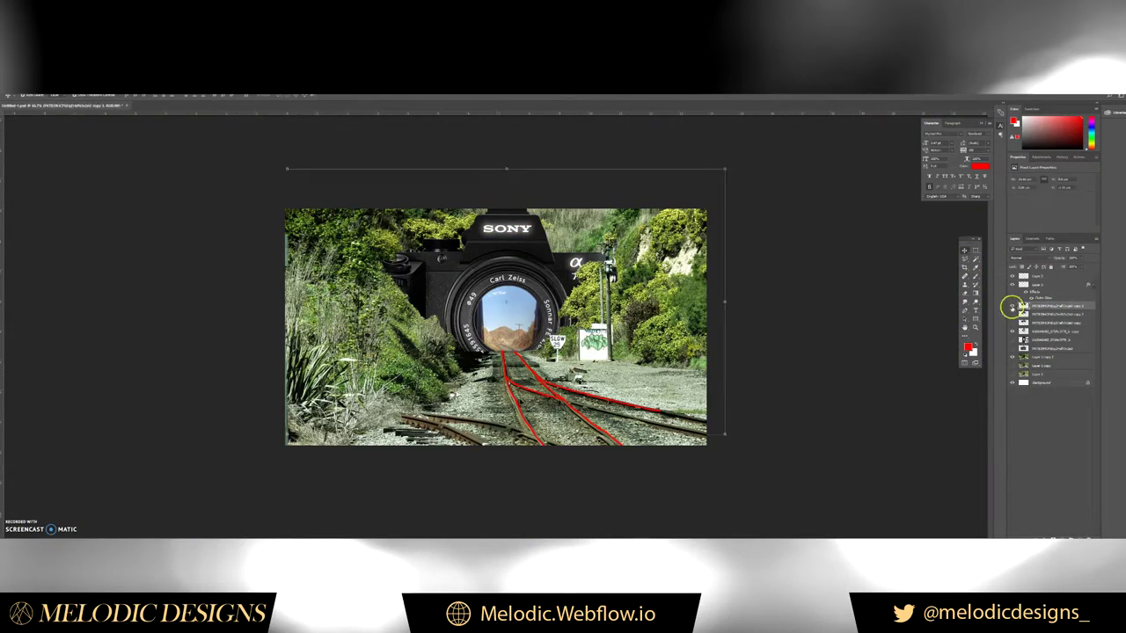
scroll(482, 340, up, 5)
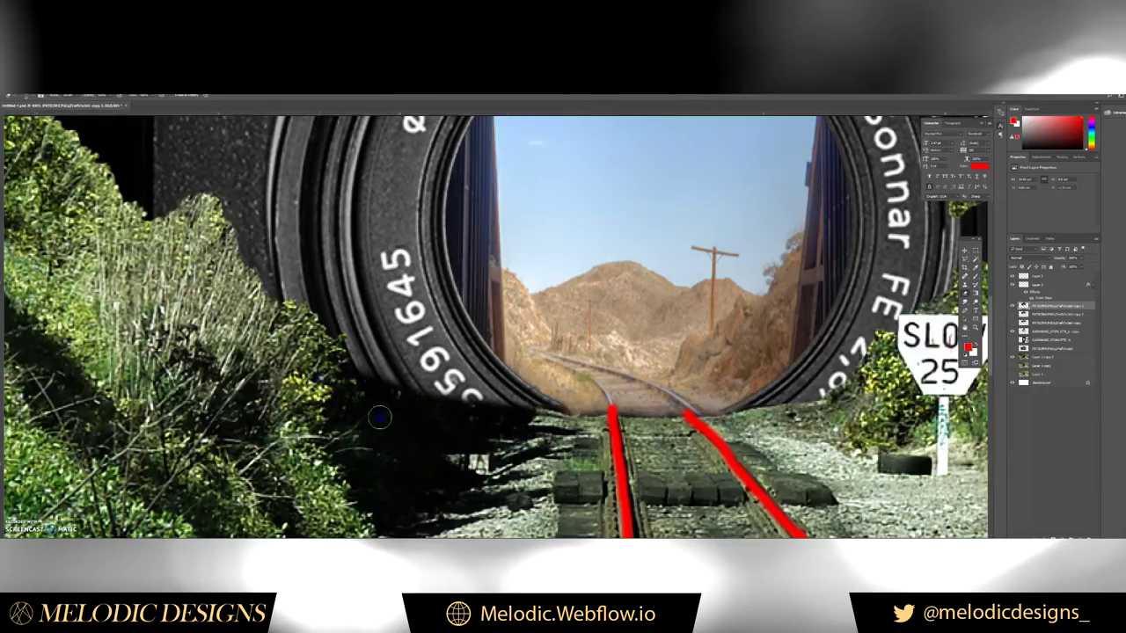
right_click(512, 438)
key(Escape)
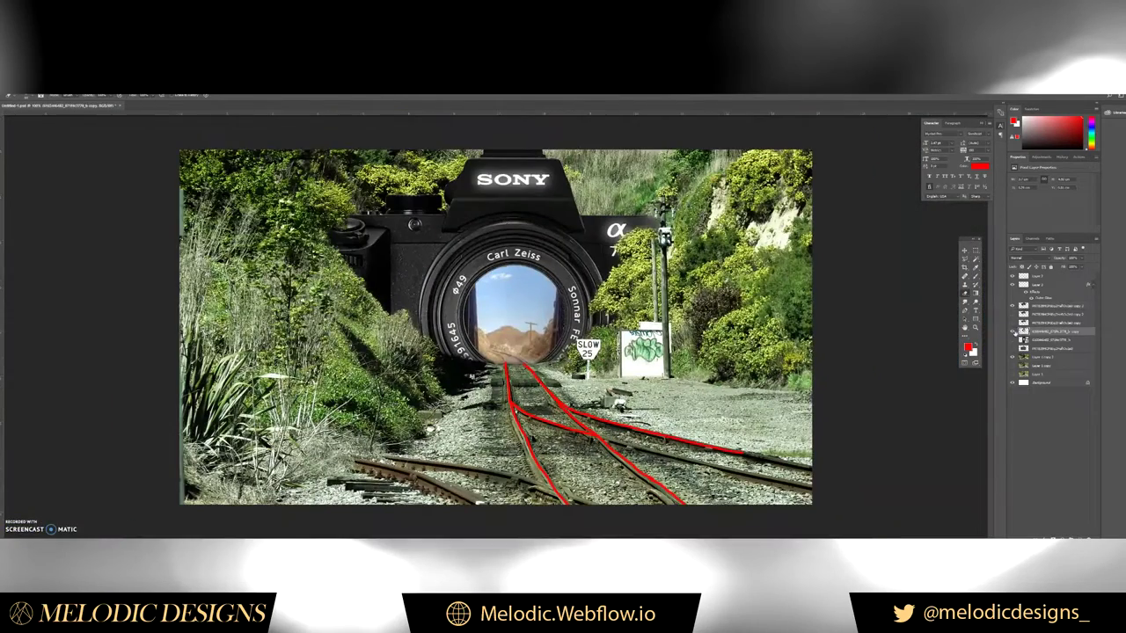
- Desaturate the lens view on a new layer and pick a yellow-green painting colour
click(54, 94)
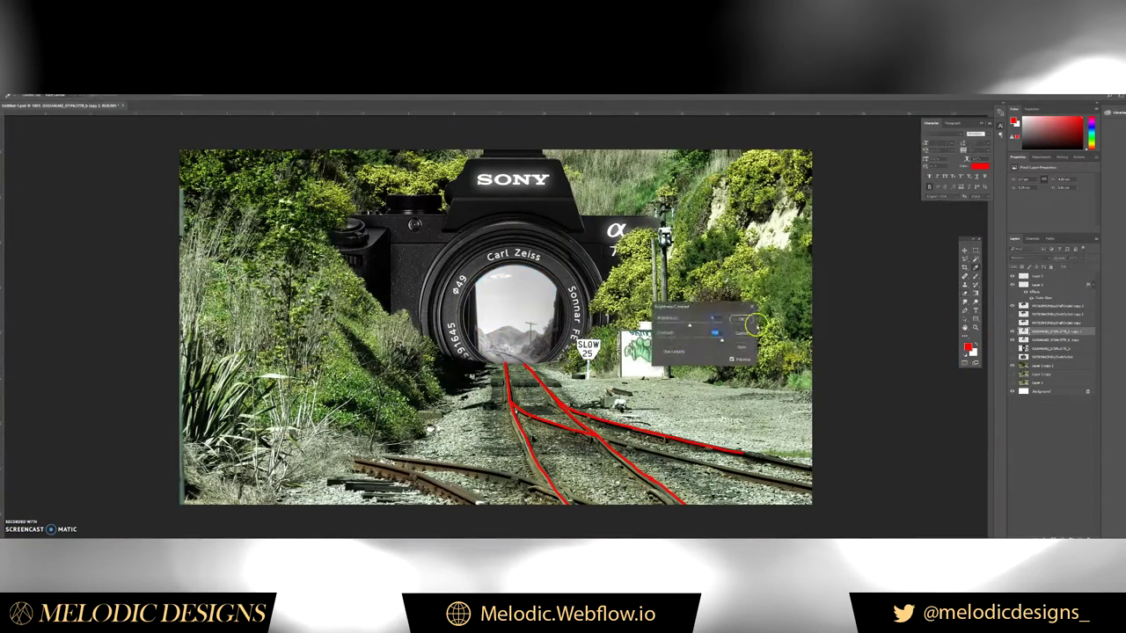
click(969, 346)
key(alt+BackSpace)
key(ctrl+z)
key(ctrl+z)
key(ctrl+z)
key(Return)
key(ctrl+plus)
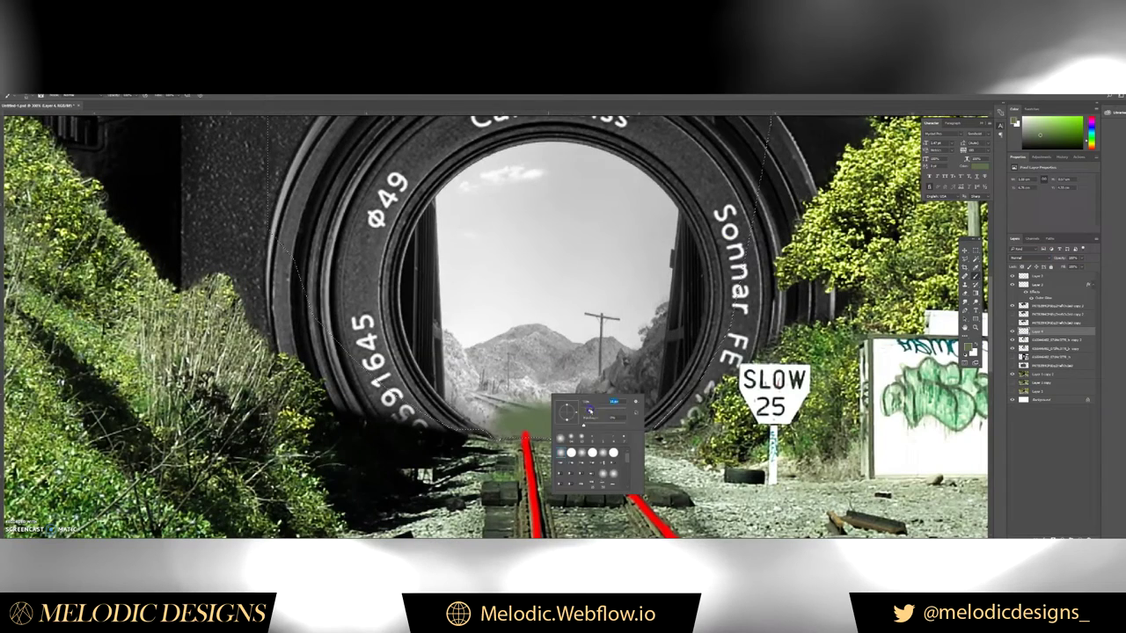
- Paint yellow-green and pale green over the lens tracks, dabbing dark green foliage dots
drag(537, 433, 494, 403)
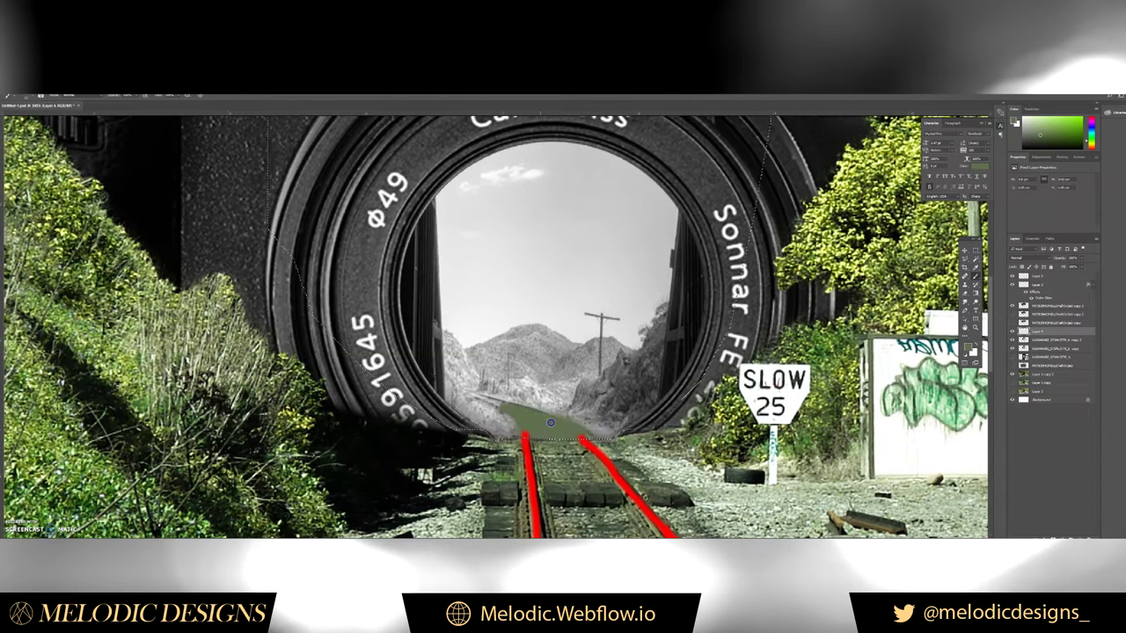
key(x)
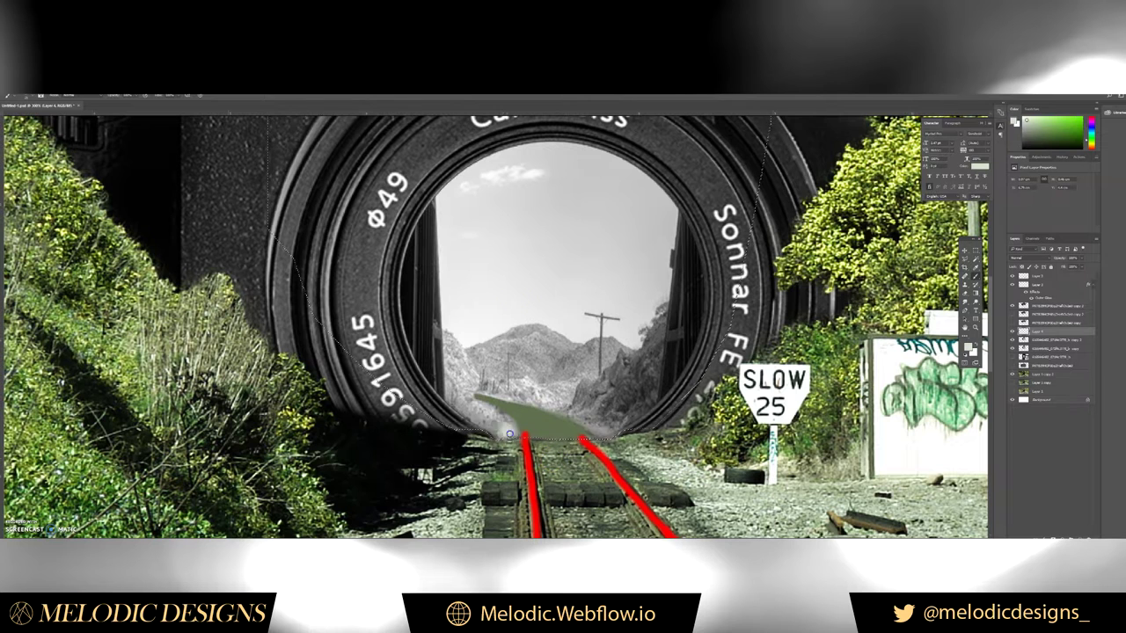
mouse_move(470, 384)
mouse_down()
mouse_move(621, 382)
mouse_move(666, 305)
mouse_up()
alt+shift+right_click(852, 341)
right_click(591, 392)
drag(591, 400, 625, 414)
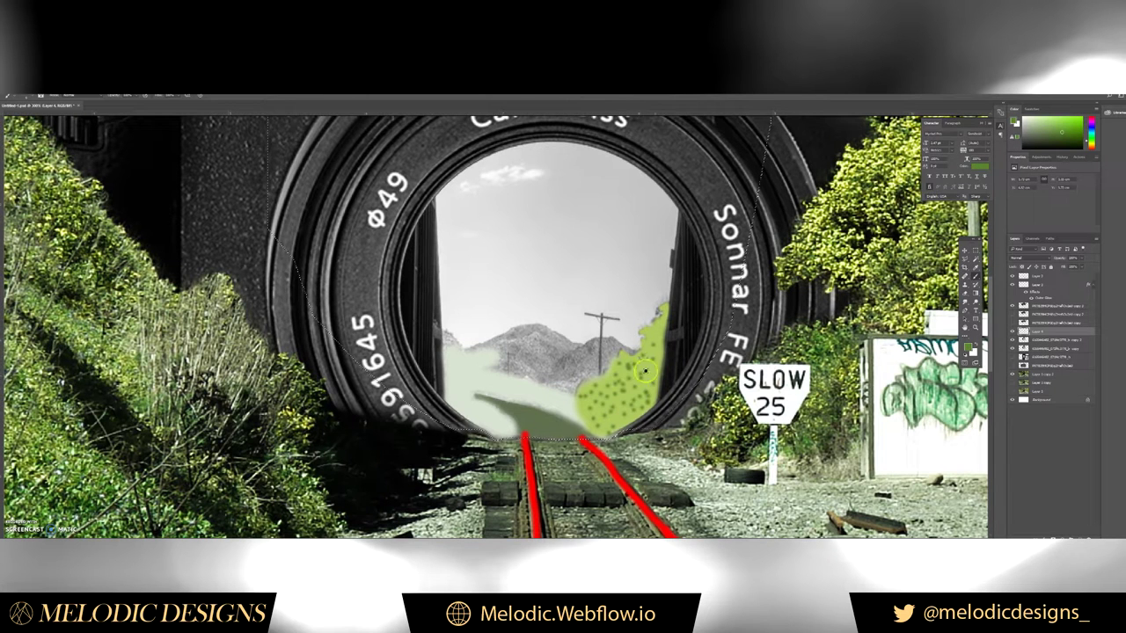
- Paint pale green haze over the hills and dark green foliage beside the track
alt+shift+right_click(791, 202)
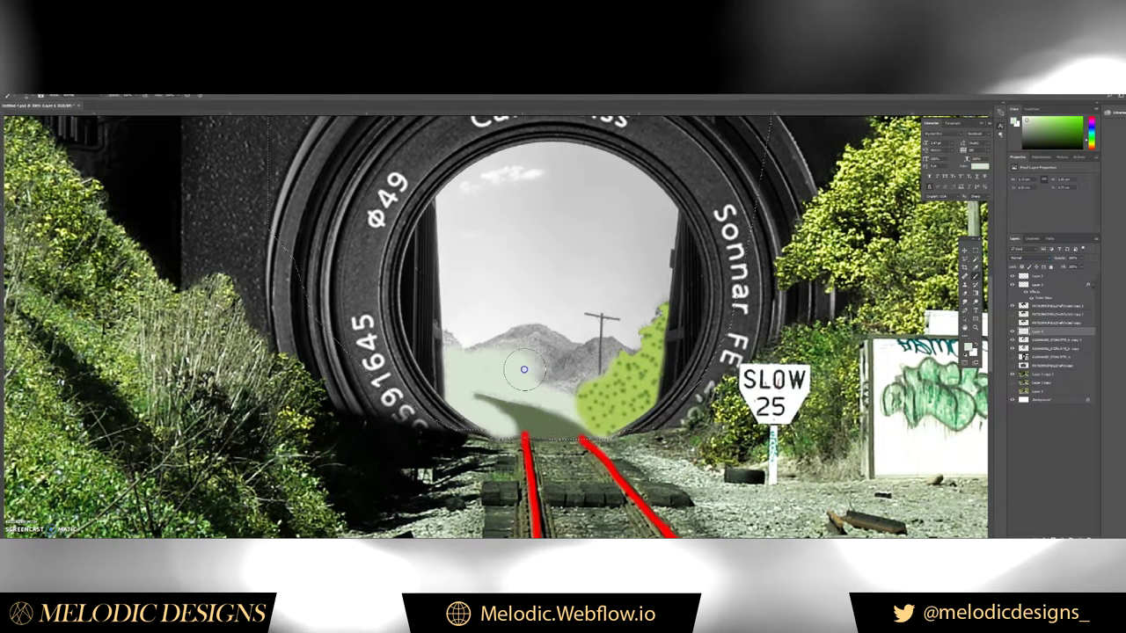
drag(524, 369, 601, 344)
drag(518, 333, 457, 341)
key(ctrl+0)
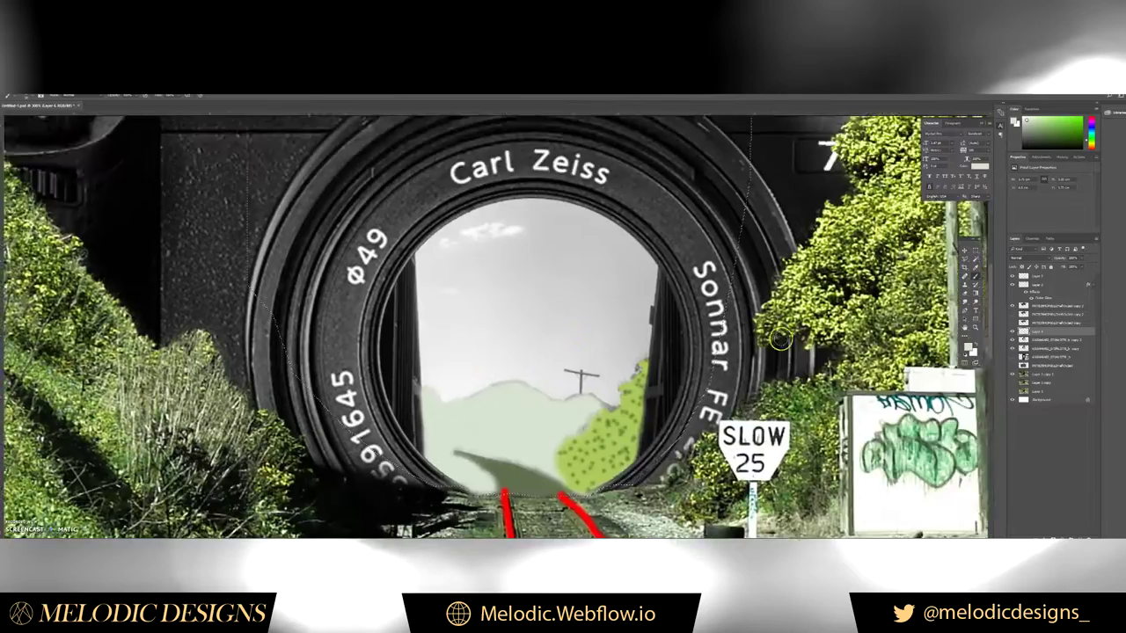
key(ctrl+plus)
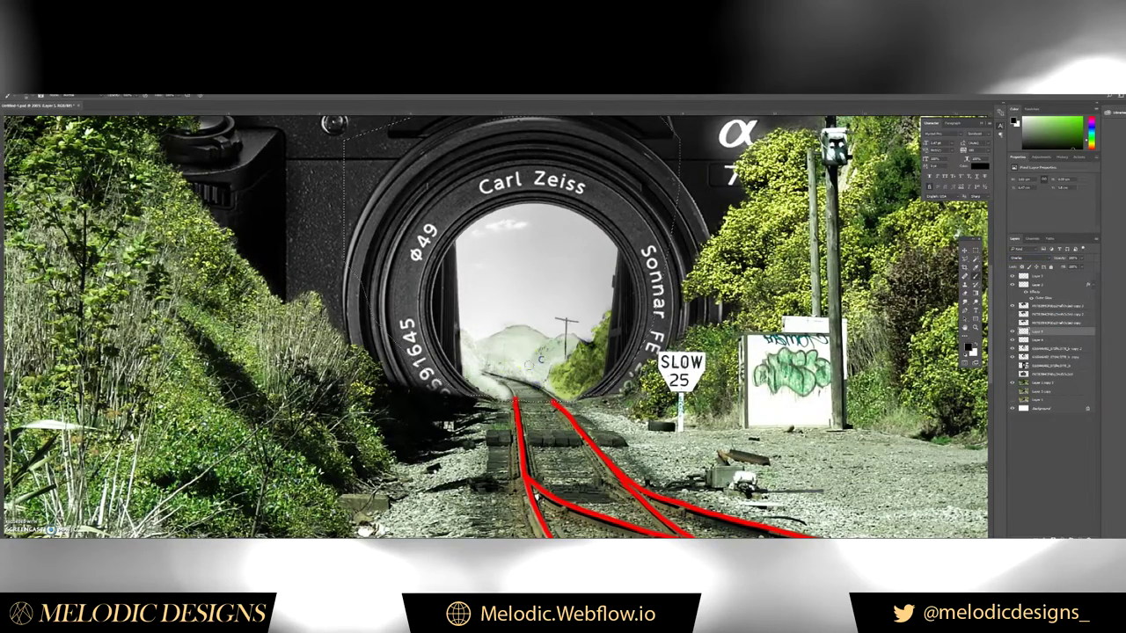
drag(555, 385, 607, 329)
key(ctrl+minus)
key(ctrl+minus)
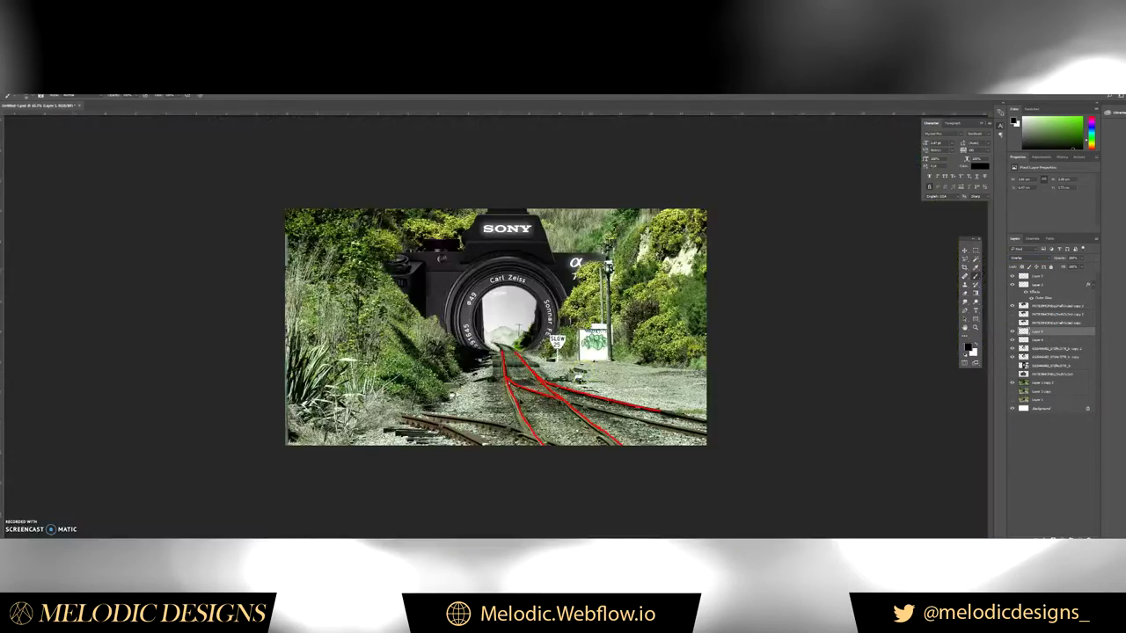
- Add a new layer, place the woman in a black dress on the tracks, and group the layers
click(1080, 536)
right_click(580, 290)
key(Escape)
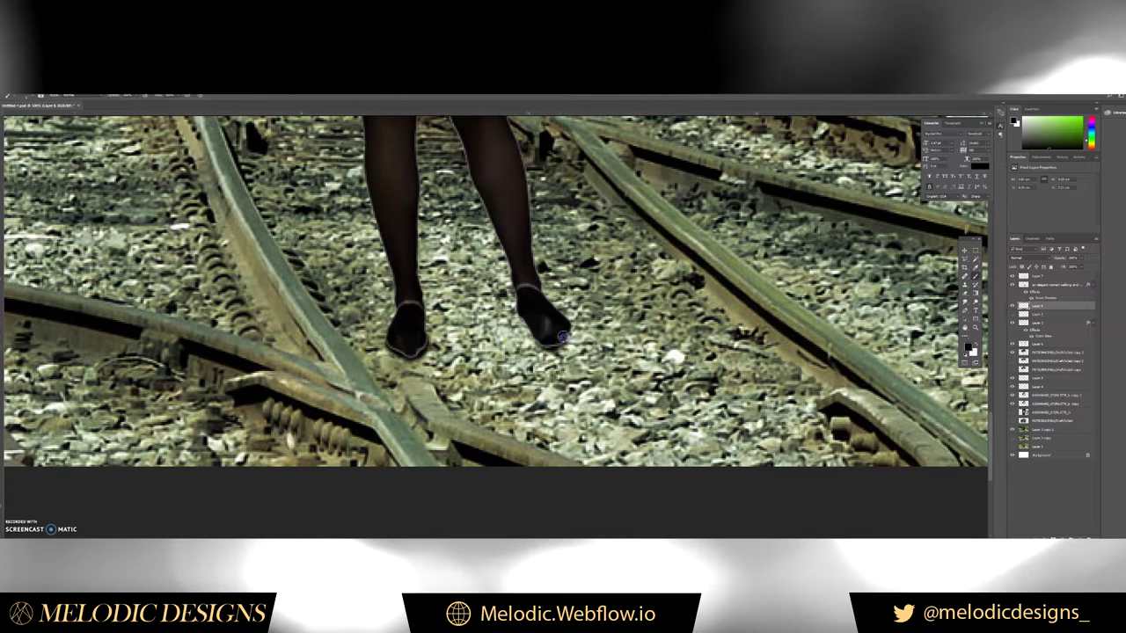
key(ctrl+minus)
key(ctrl+minus)
key(ctrl+plus)
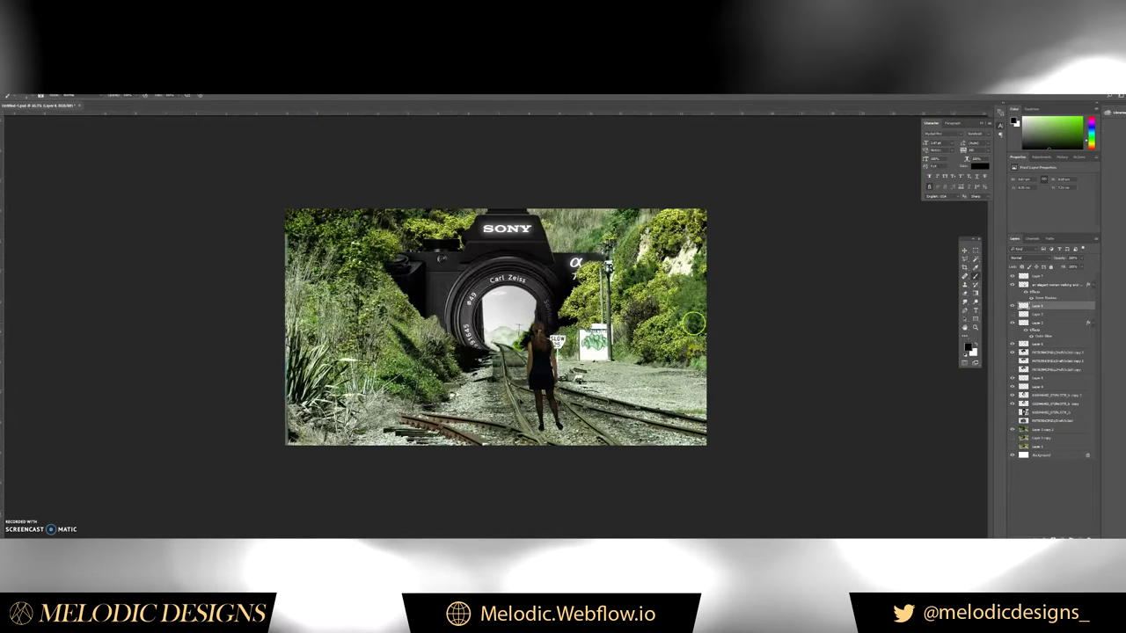
- Apply a Camera Raw Filter to Group 1 copy and lower its contrast slightly
right_click(1038, 278)
click(1049, 364)
click(99, 94)
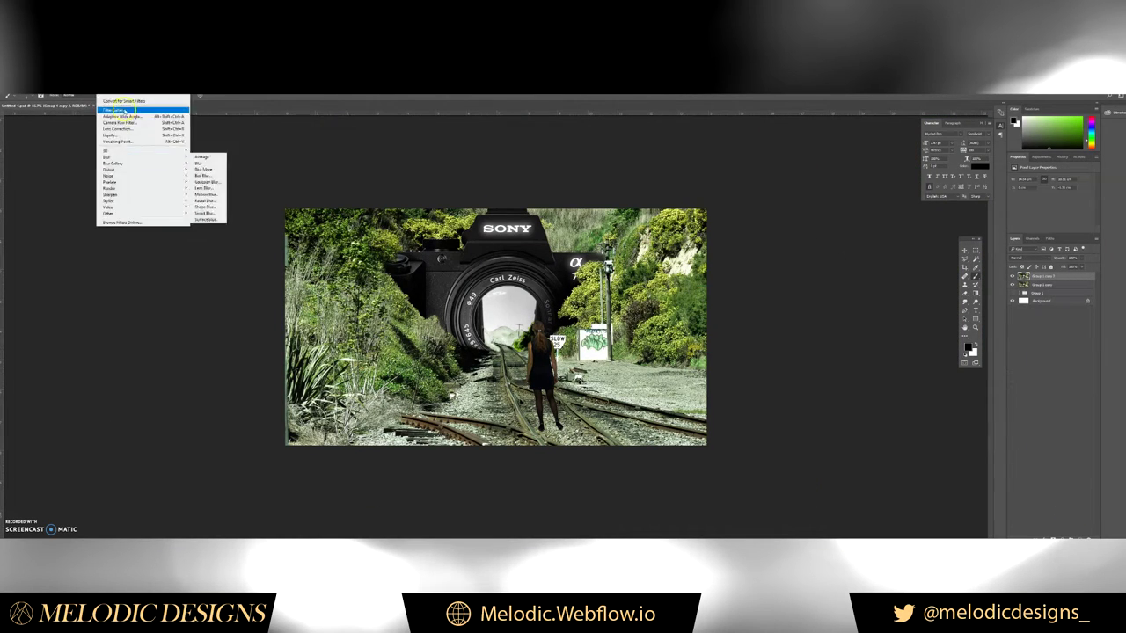
click(132, 132)
drag(764, 287, 761, 287)
click(746, 343)
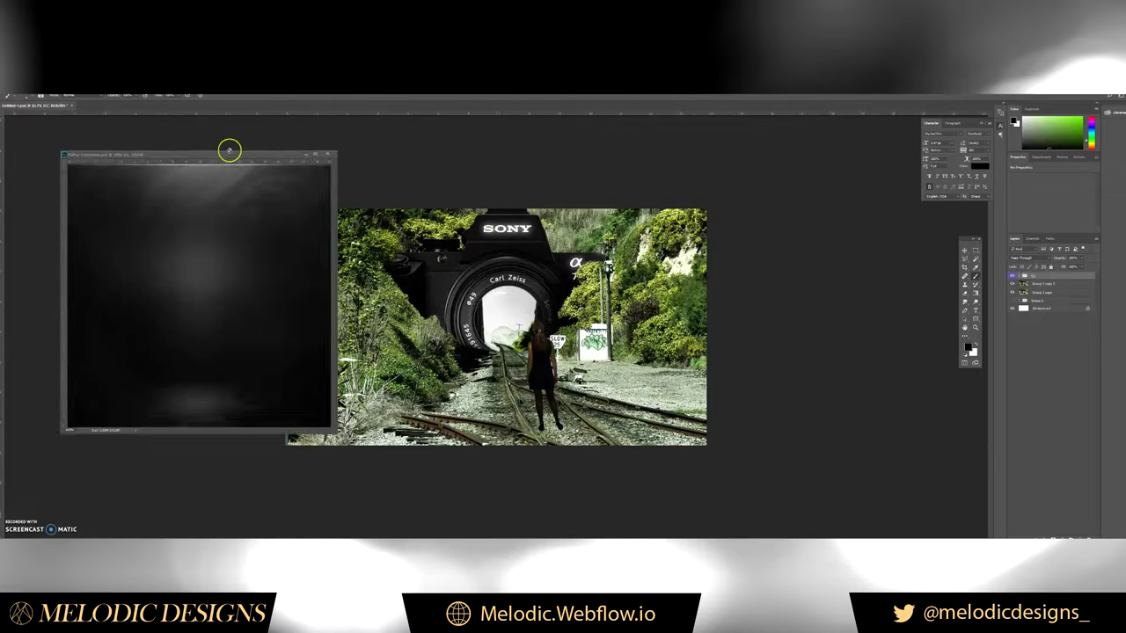
- Add the colour-grade look groups and toggle them to a faded blue-purple tint
drag(1011, 420, 1010, 291)
click(1013, 315)
click(1012, 337)
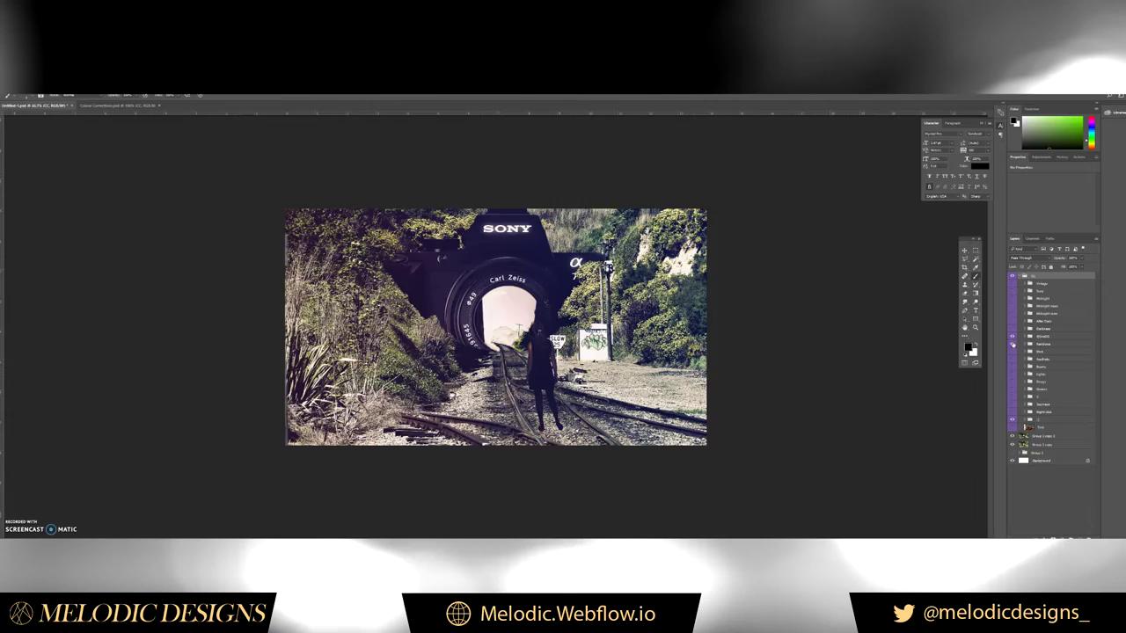
drag(1011, 344, 1012, 374)
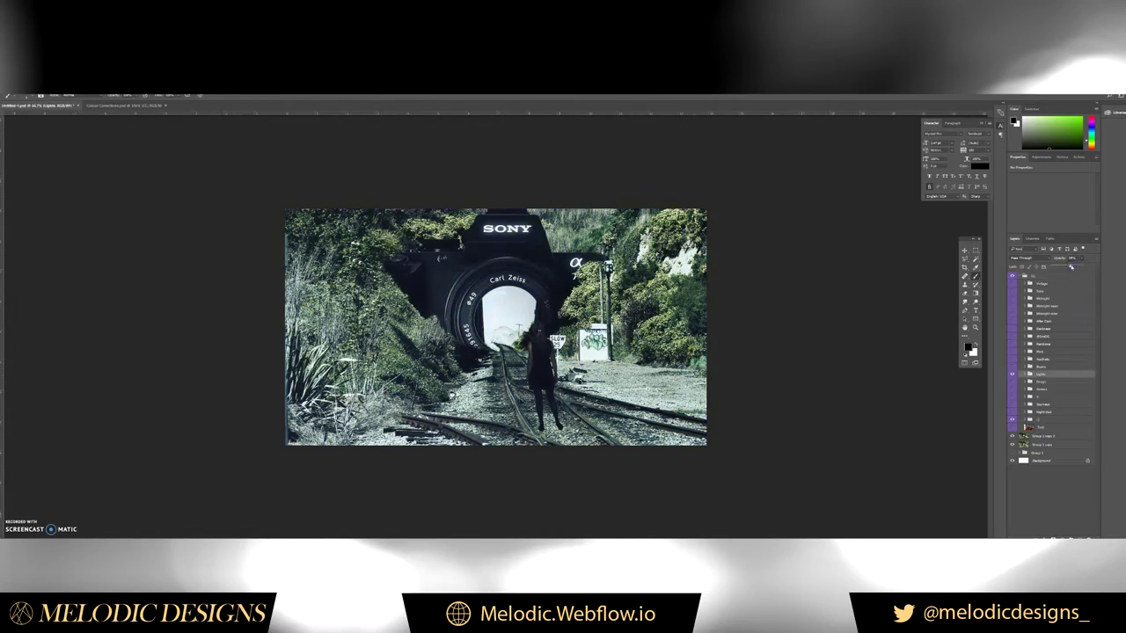